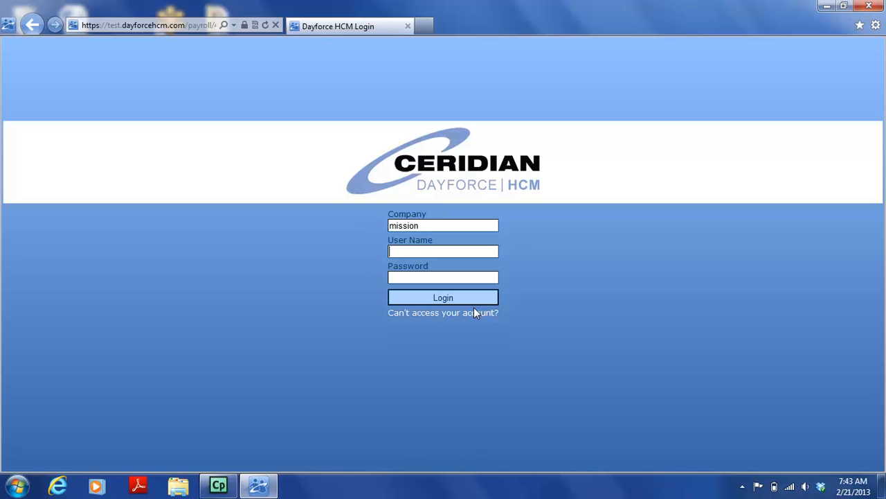
Enter the account's user name and password for the company mission and log in
{"action": "type", "text": "walt.disney"}
{"action": "key", "text": "Tab"}
{"action": "type", "text": "••••••••"}
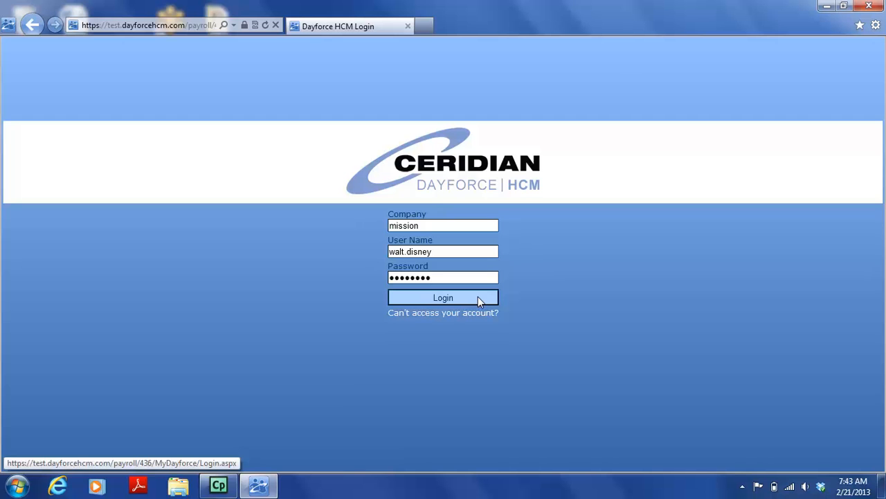
{"action": "left_click", "coordinate": [478, 298]}
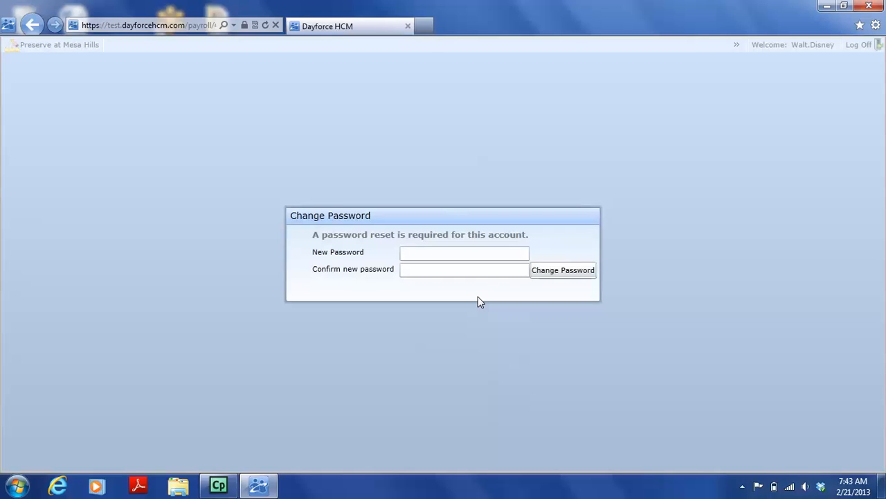
Enter and confirm a new account password, submit the change and dismiss the notice
{"action": "left_click", "coordinate": [475, 252]}
{"action": "type", "text": "•••"}
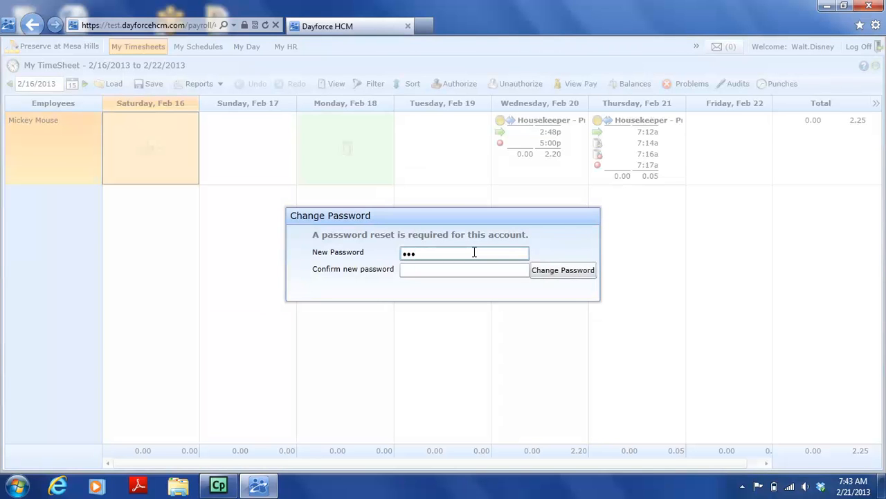
{"action": "left_click_drag", "start_coordinate": [461, 252], "coordinate": [354, 267]}
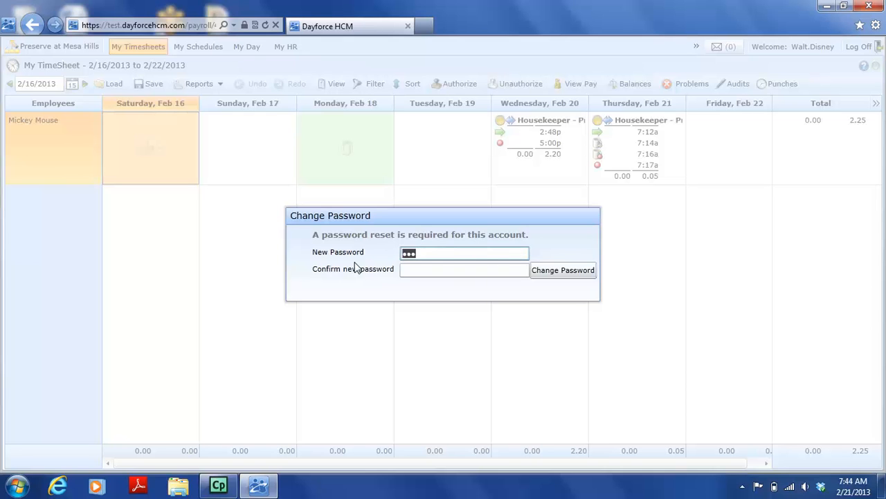
{"action": "type", "text": "••••••••••"}
{"action": "left_click", "coordinate": [410, 274]}
{"action": "type", "text": "••••••"}
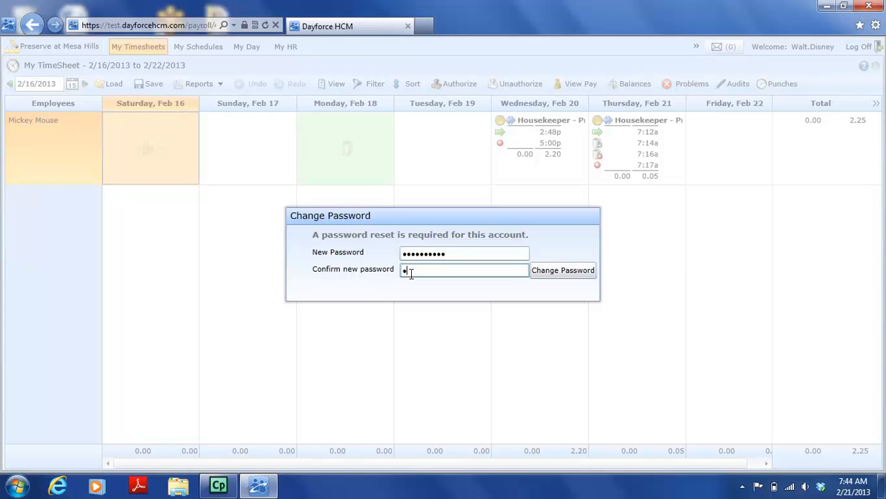
{"action": "type", "text": "••••"}
{"action": "left_click", "coordinate": [554, 277]}
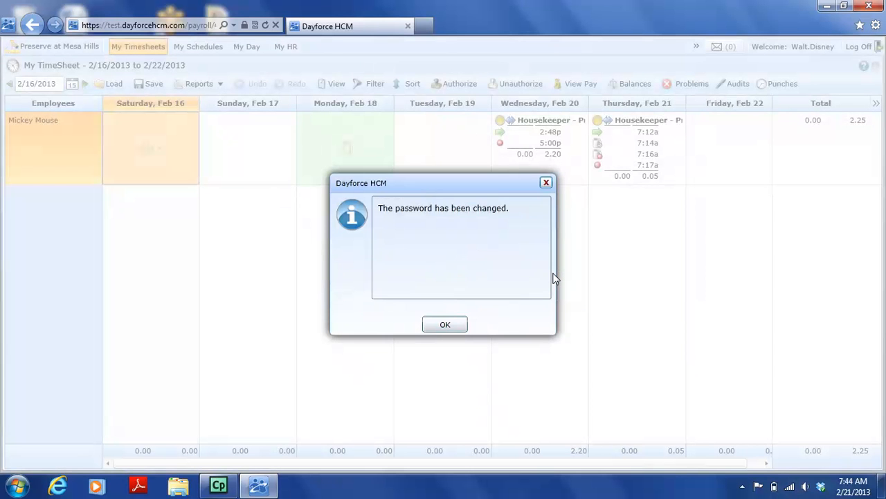
{"action": "left_click", "coordinate": [445, 324]}
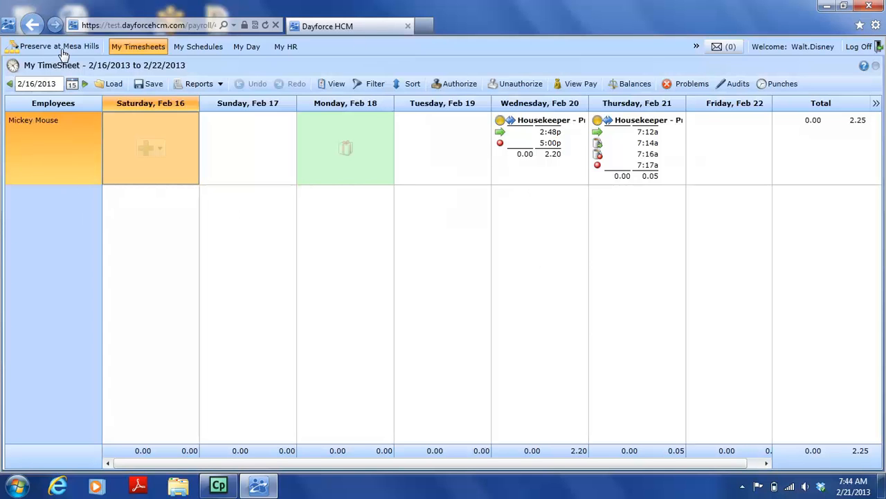
{"action": "mouse_move", "coordinate": [612, 122]}
{"action": "left_click", "coordinate": [644, 136]}
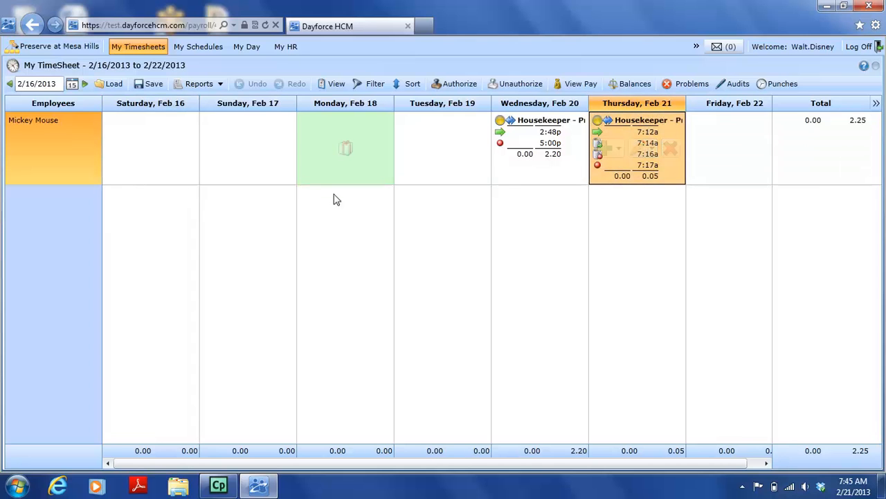
Add a shift on Tuesday, Feb 19 at Preserve at Mesa Hills with the job Housekeeper - Preserve at Mesa Hill
{"action": "mouse_move", "coordinate": [633, 155]}
{"action": "left_click", "coordinate": [424, 159]}
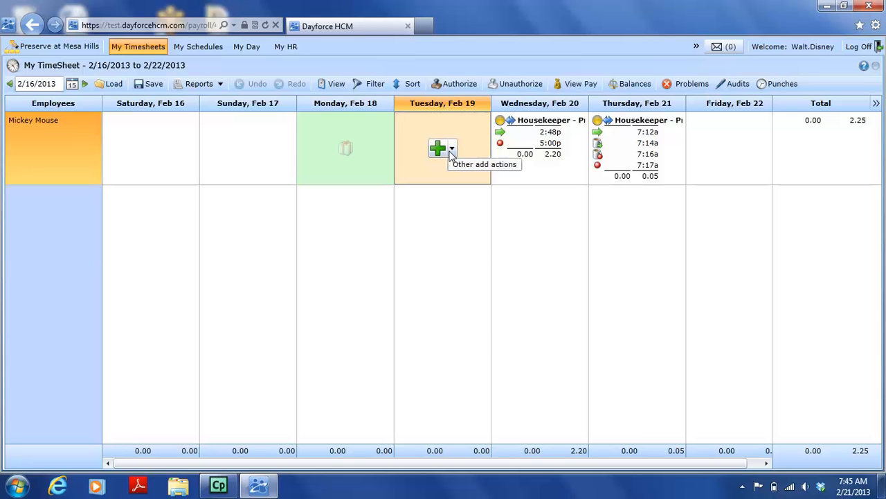
{"action": "left_click", "coordinate": [437, 148]}
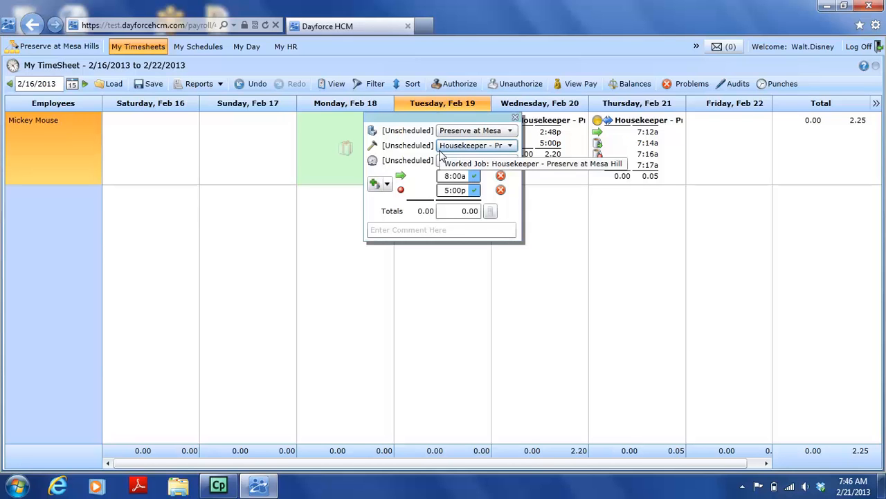
{"action": "left_click", "coordinate": [465, 132]}
{"action": "left_click", "coordinate": [465, 145]}
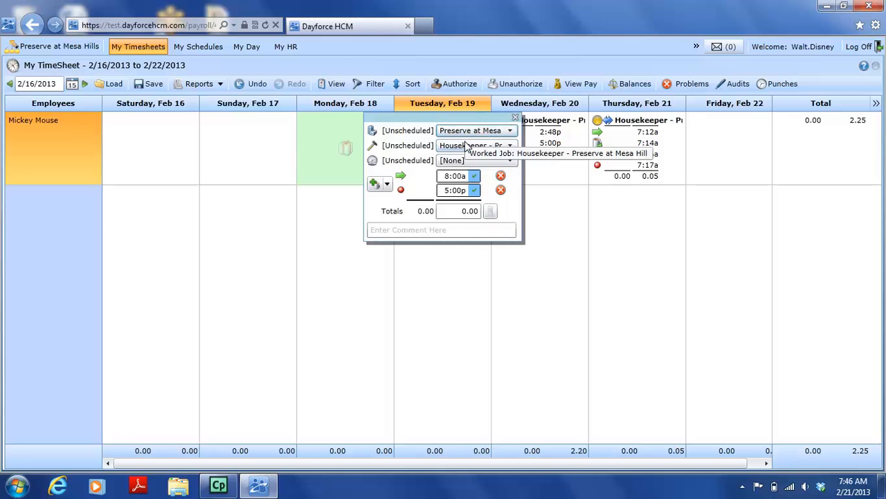
{"action": "left_click", "coordinate": [465, 147]}
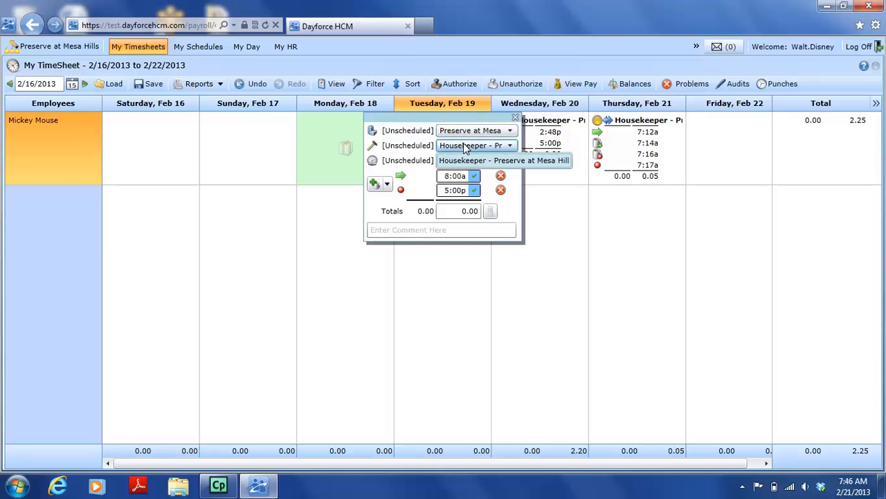
{"action": "left_click", "coordinate": [466, 160]}
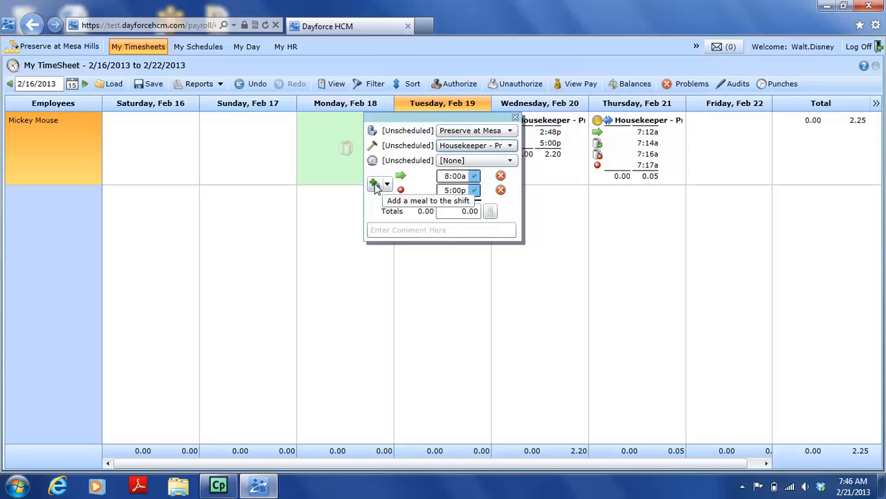
Add a meal from 11:59a to 1:00p to the Tuesday shift, accept the 8:00a start and 5:00p end, and save the timesheet
{"action": "left_click", "coordinate": [373, 184]}
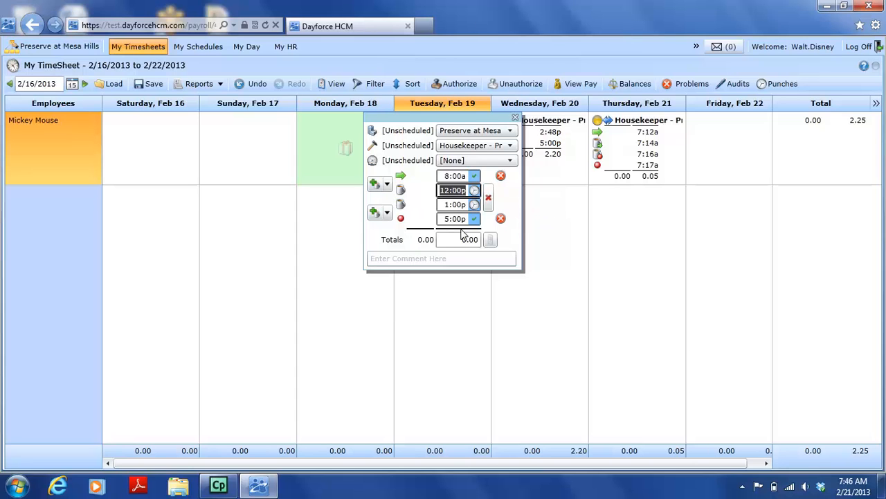
{"action": "left_click", "coordinate": [474, 181]}
{"action": "left_click", "coordinate": [476, 219]}
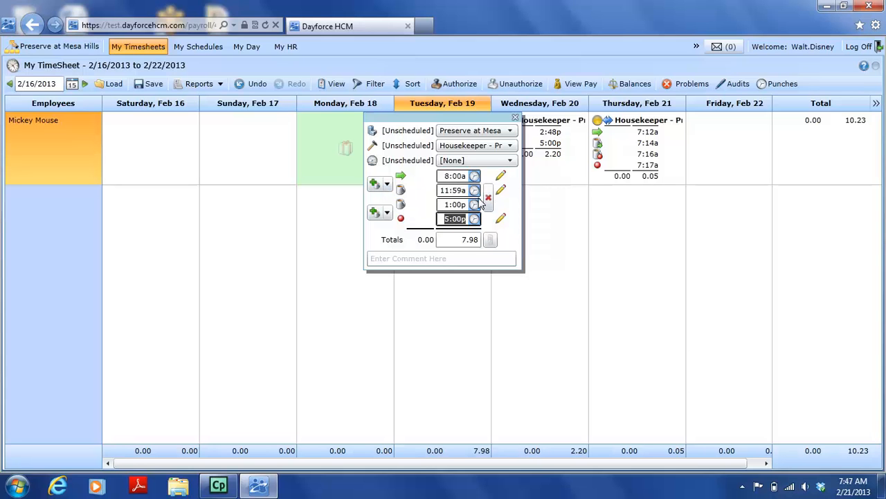
{"action": "left_click", "coordinate": [606, 291]}
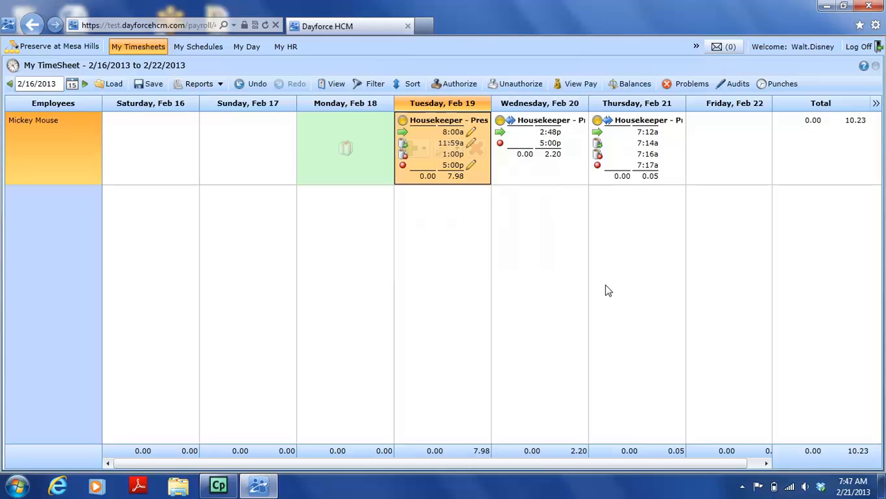
{"action": "left_click", "coordinate": [144, 84]}
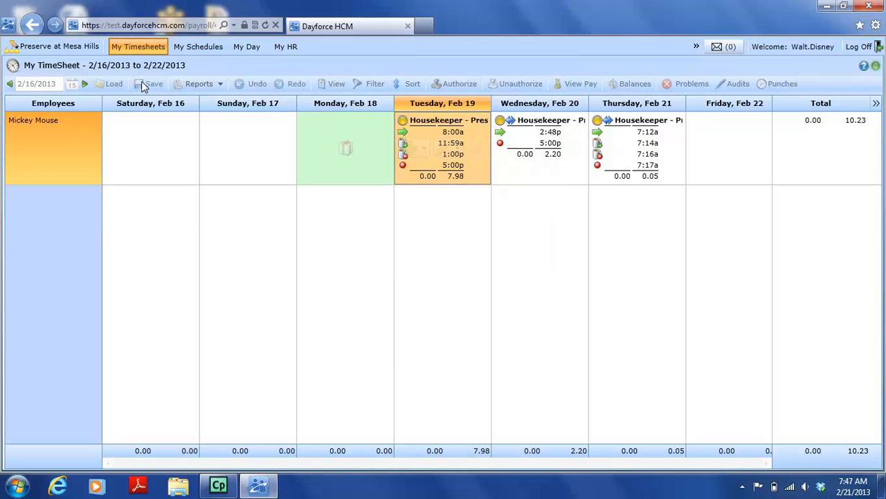
Set the start time of the Wednesday, Feb 20 shift to 2:45p and save the timesheet
{"action": "mouse_move", "coordinate": [457, 153]}
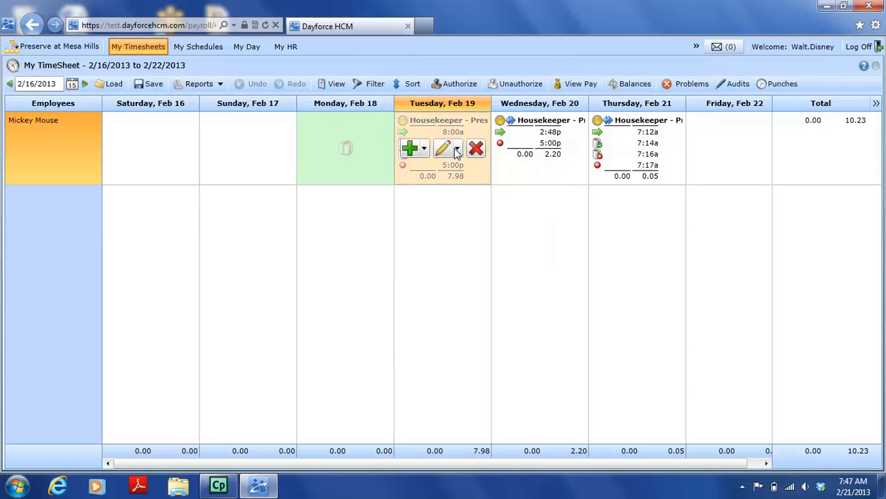
{"action": "left_click", "coordinate": [566, 143]}
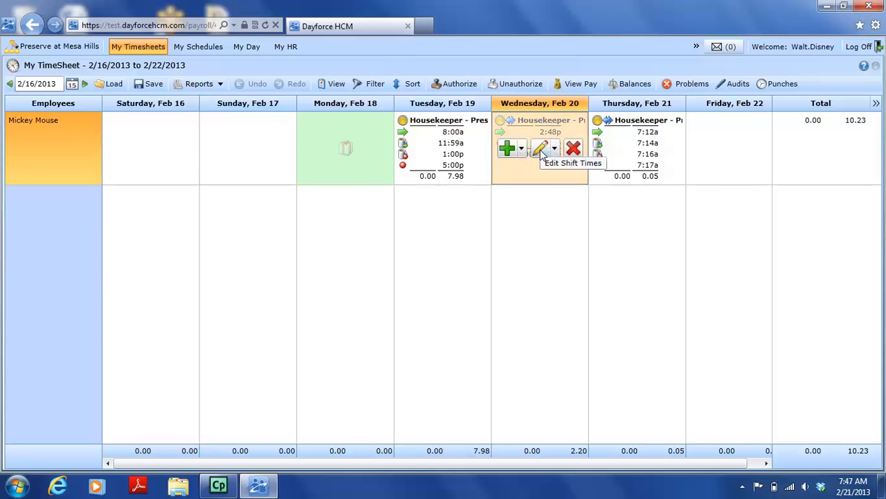
{"action": "left_click", "coordinate": [541, 151]}
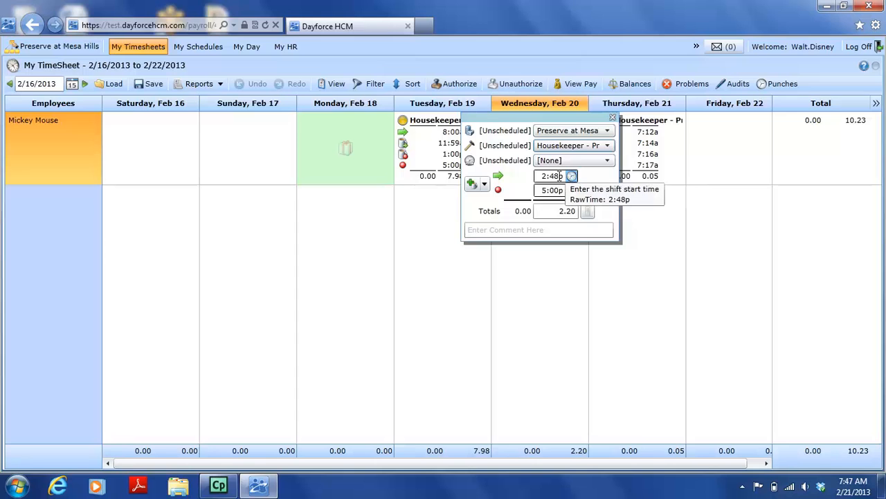
{"action": "left_click_drag", "start_coordinate": [537, 178], "coordinate": [584, 180]}
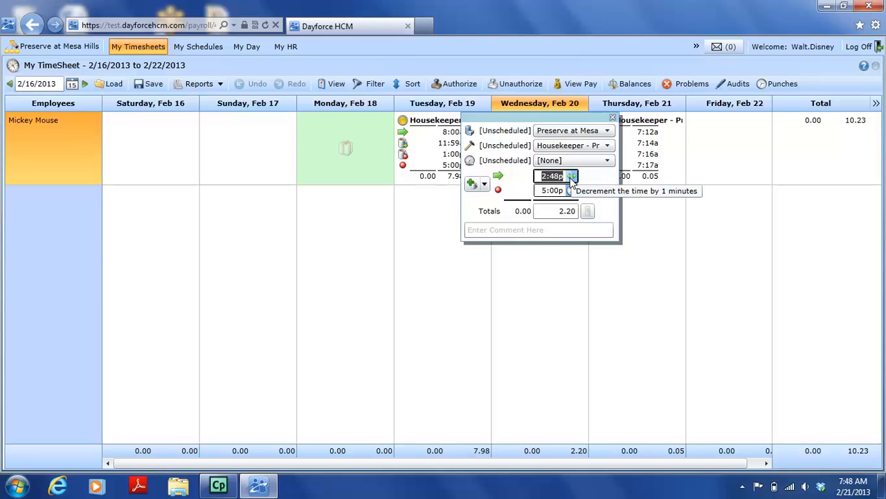
{"action": "left_click", "coordinate": [572, 181]}
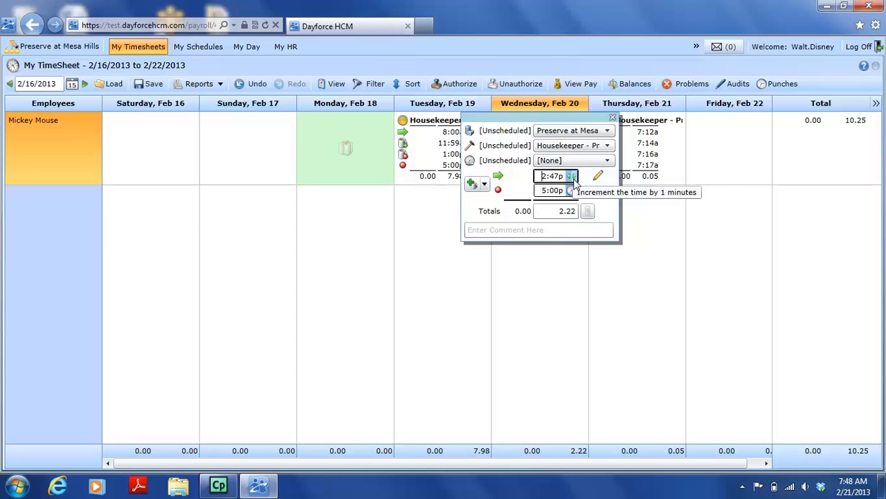
{"action": "left_click", "coordinate": [573, 178]}
{"action": "left_click", "coordinate": [572, 181]}
{"action": "left_click", "coordinate": [572, 180]}
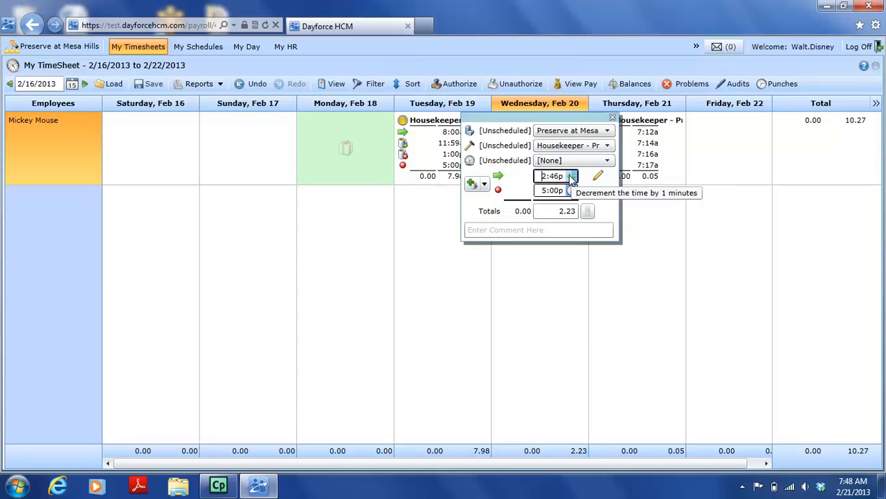
{"action": "left_click", "coordinate": [572, 179]}
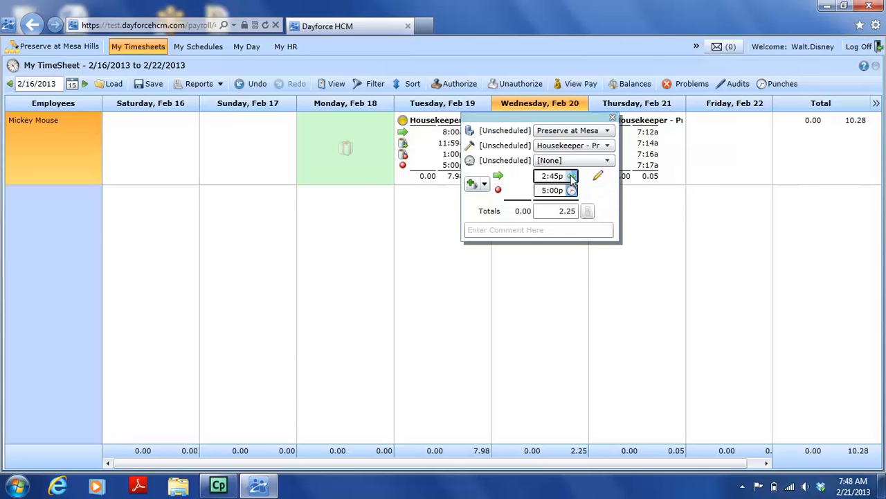
{"action": "left_click", "coordinate": [560, 278]}
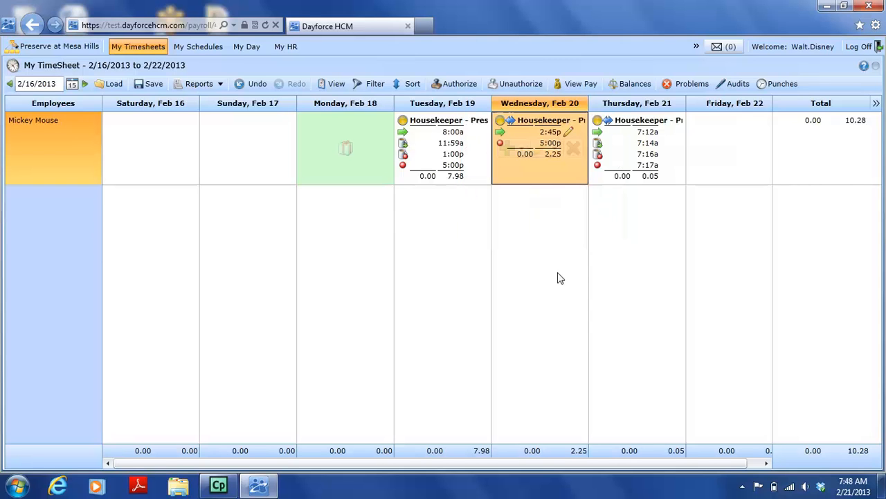
{"action": "left_click", "coordinate": [154, 84]}
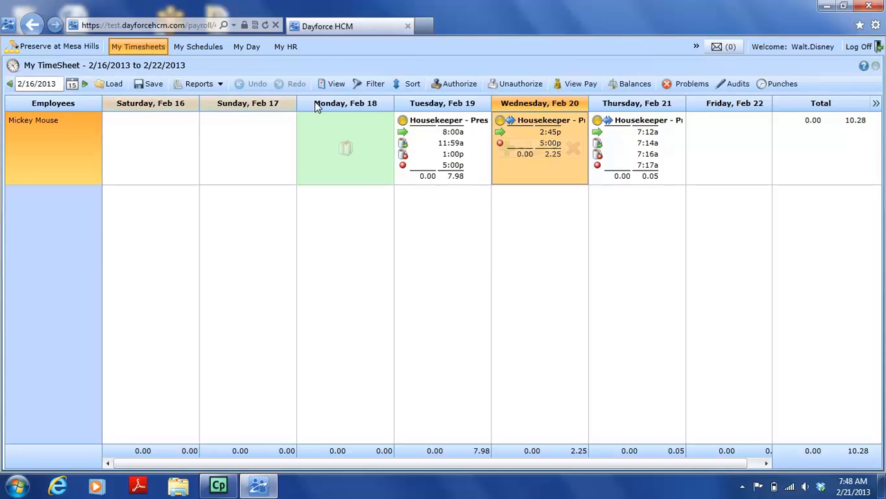
Authorize all of the employee's shifts for the week and check the authorization marks on Tuesday, Wednesday and Thursday
{"action": "left_click", "coordinate": [419, 143]}
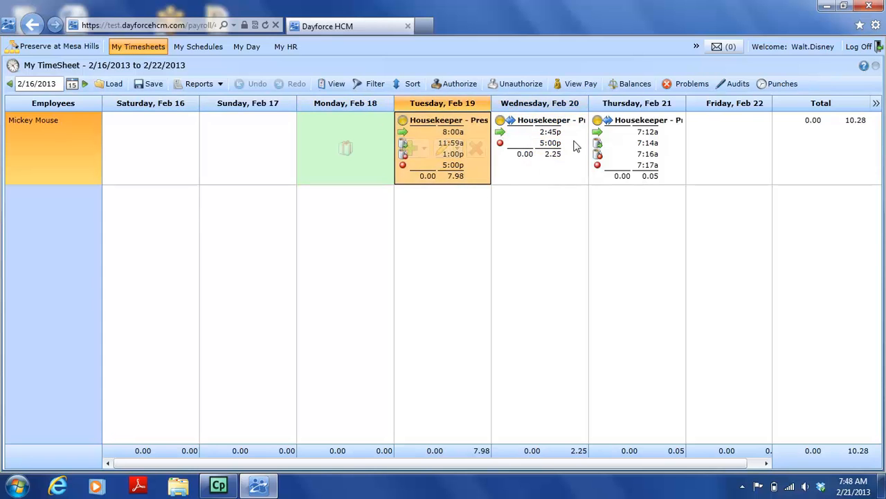
{"action": "left_click", "coordinate": [527, 141]}
{"action": "left_click", "coordinate": [651, 138]}
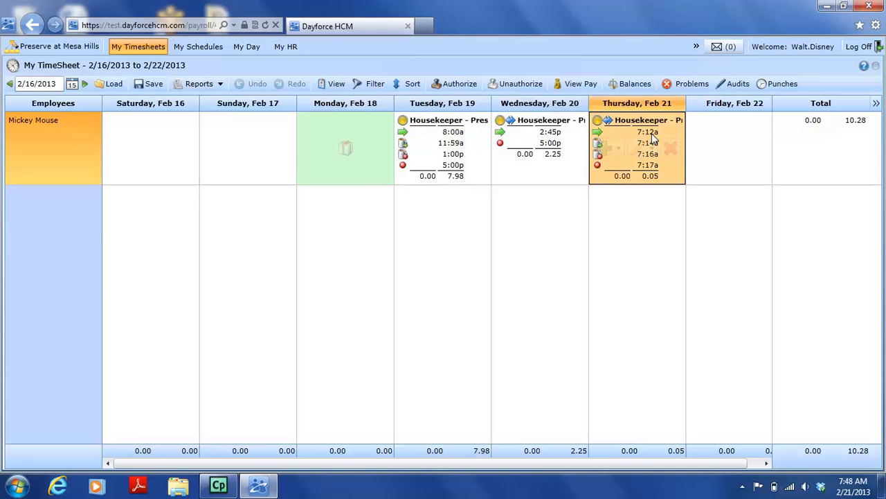
{"action": "left_click", "coordinate": [58, 145]}
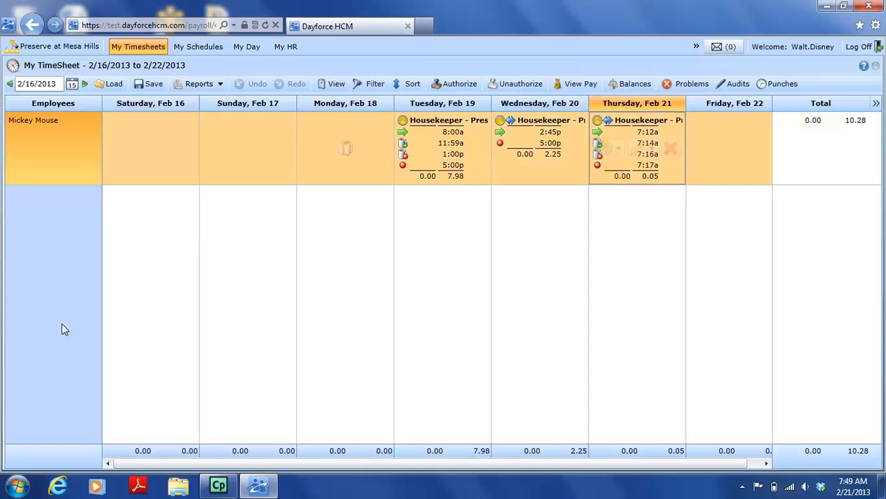
{"action": "left_click", "coordinate": [466, 87]}
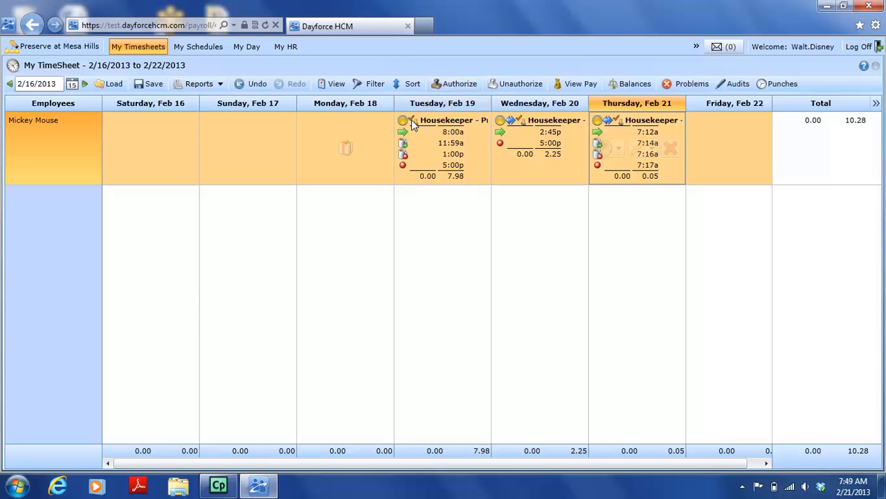
{"action": "mouse_move", "coordinate": [412, 122]}
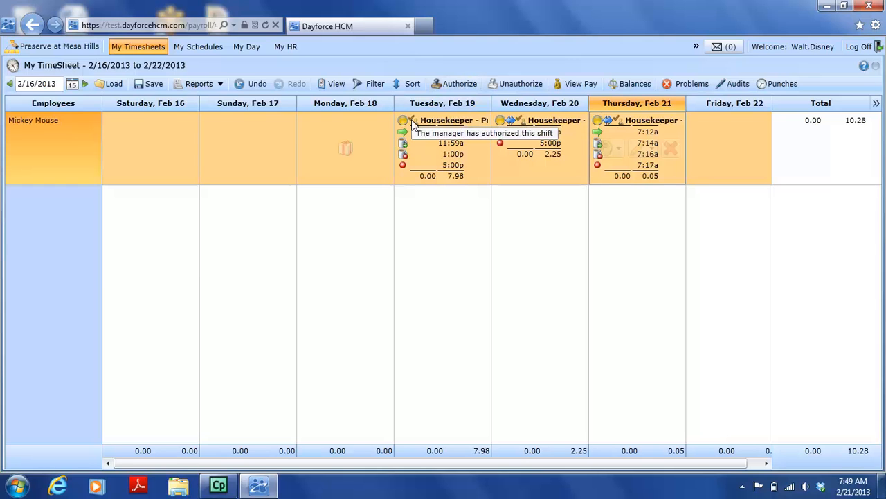
{"action": "mouse_move", "coordinate": [522, 122]}
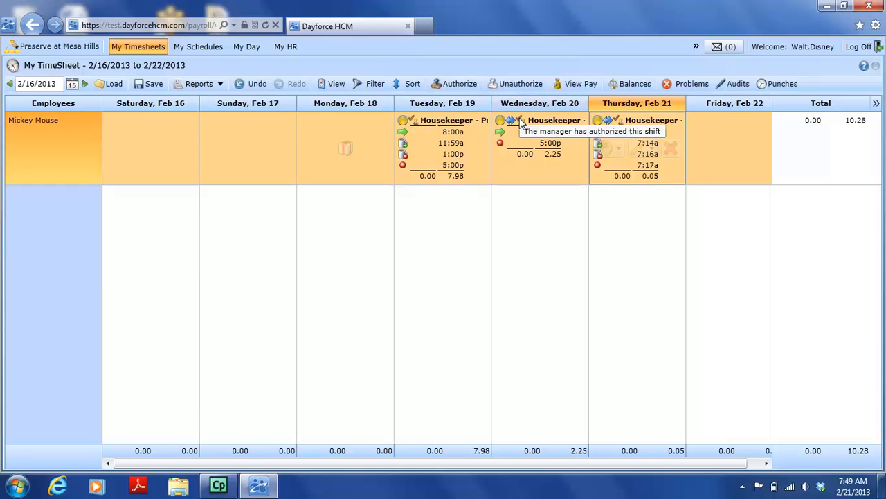
{"action": "mouse_move", "coordinate": [621, 121]}
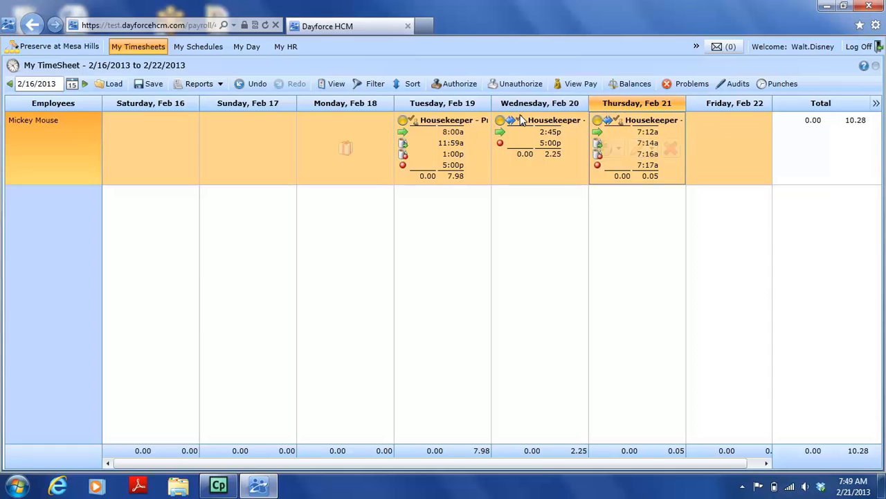
Unauthorize only the employee's Tuesday, Feb 19 shift
{"action": "left_click", "coordinate": [476, 130]}
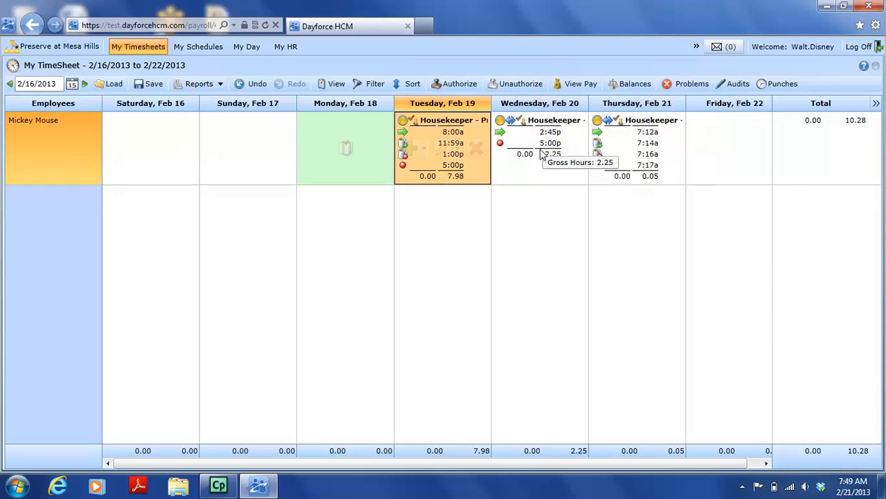
{"action": "left_click", "coordinate": [511, 88]}
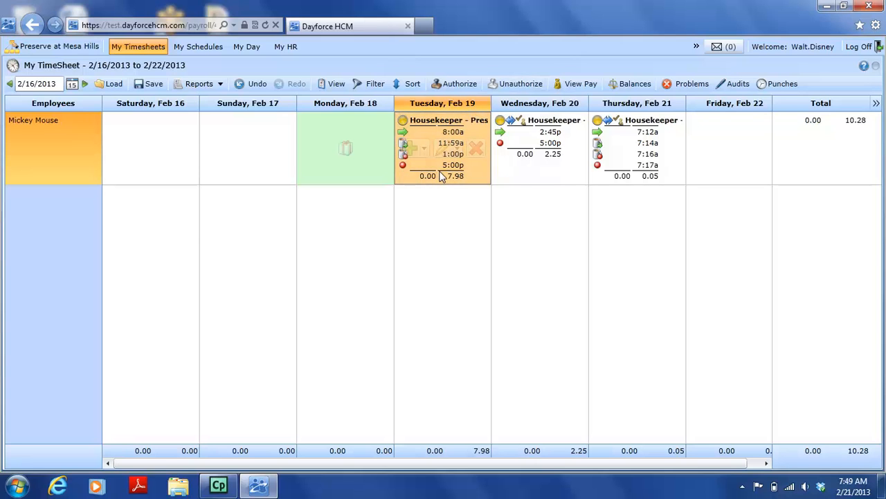
Compare the authorization marks on the Tuesday, Wednesday and Thursday shifts, and authorize the Tuesday, Feb 19 shift again
{"action": "mouse_move", "coordinate": [441, 178]}
{"action": "left_click", "coordinate": [569, 177]}
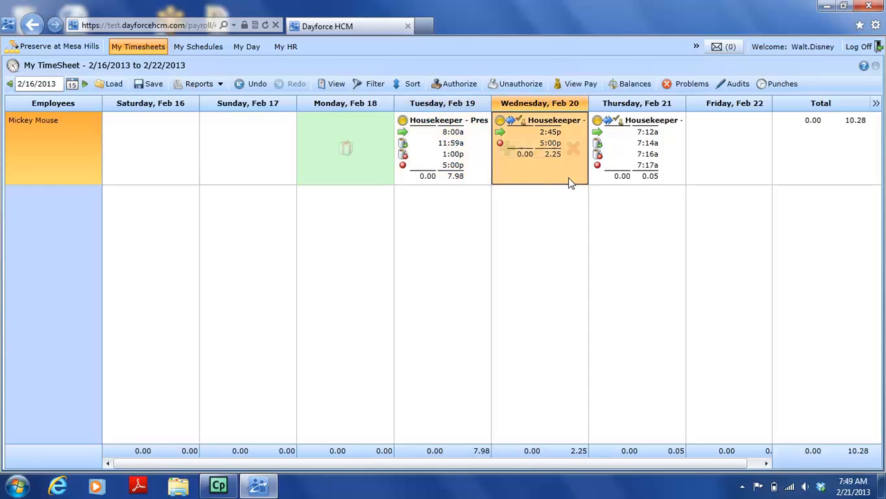
{"action": "left_click", "coordinate": [616, 164]}
{"action": "left_click", "coordinate": [498, 152]}
{"action": "left_click", "coordinate": [468, 159]}
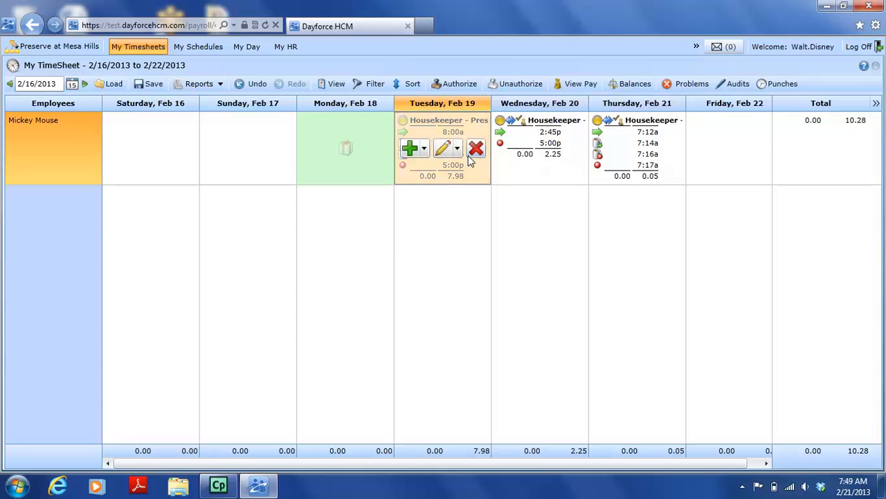
{"action": "left_click", "coordinate": [547, 165]}
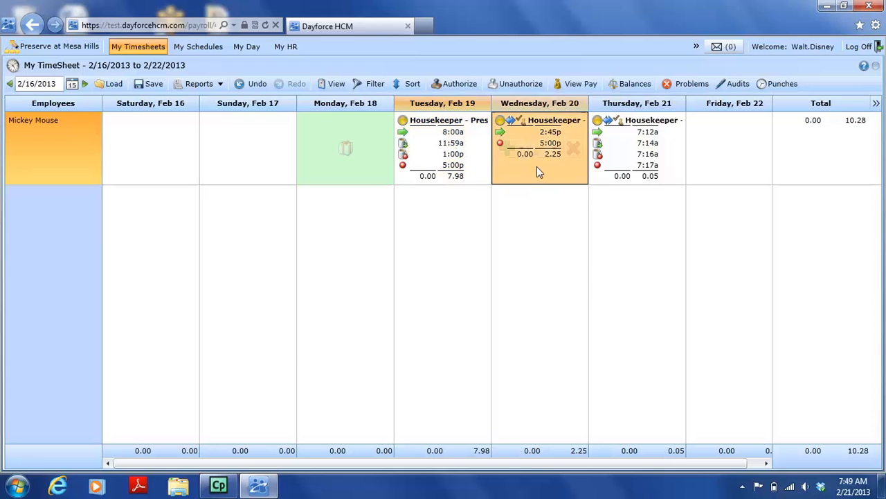
{"action": "left_click", "coordinate": [623, 158]}
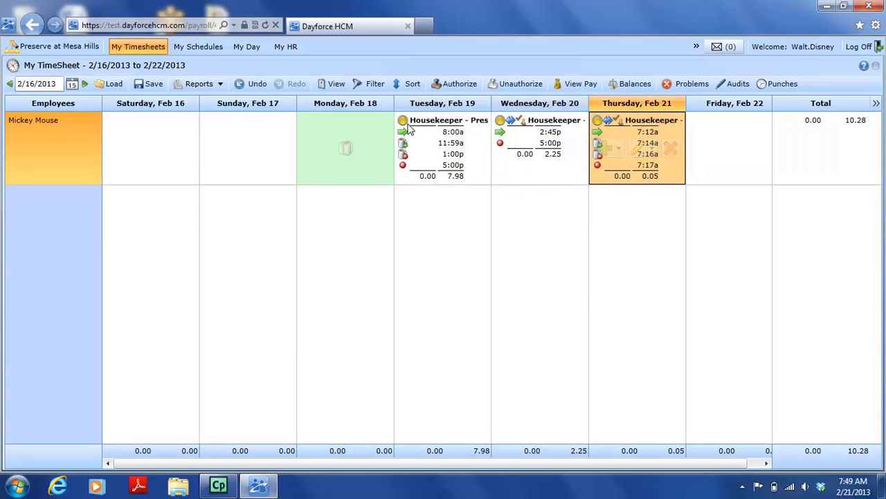
{"action": "left_click", "coordinate": [469, 153]}
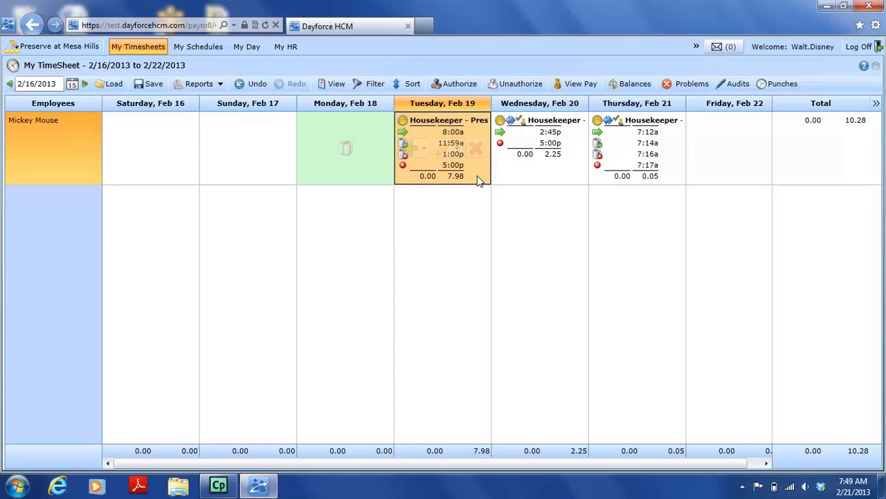
{"action": "left_click", "coordinate": [440, 89]}
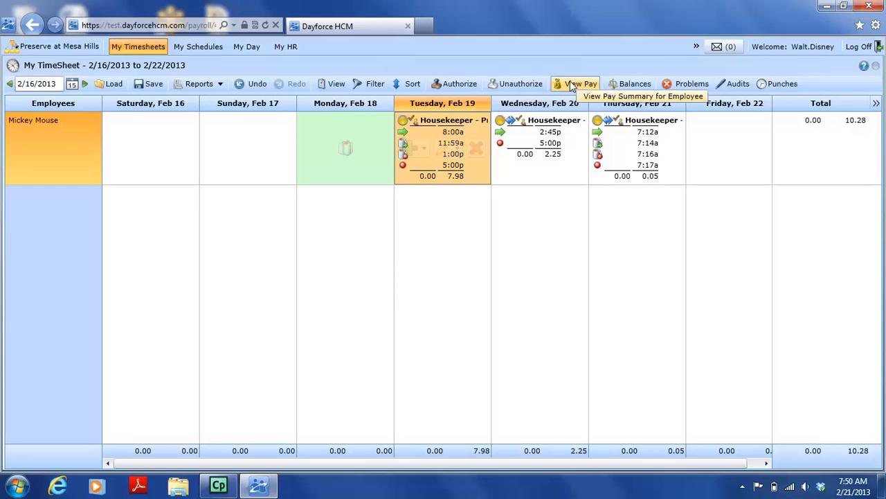
View the employee's weekly pay summary and the daily pay detail for Tuesday, Feb 19
{"action": "left_click", "coordinate": [87, 161]}
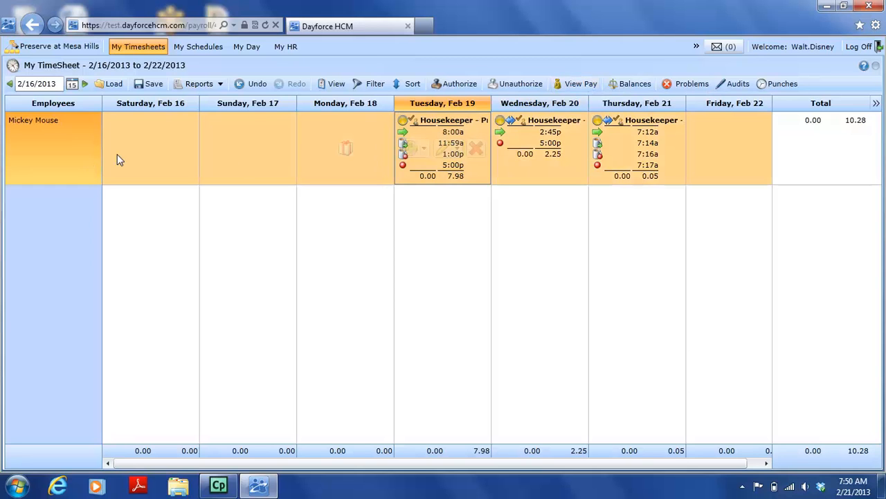
{"action": "left_click", "coordinate": [580, 84]}
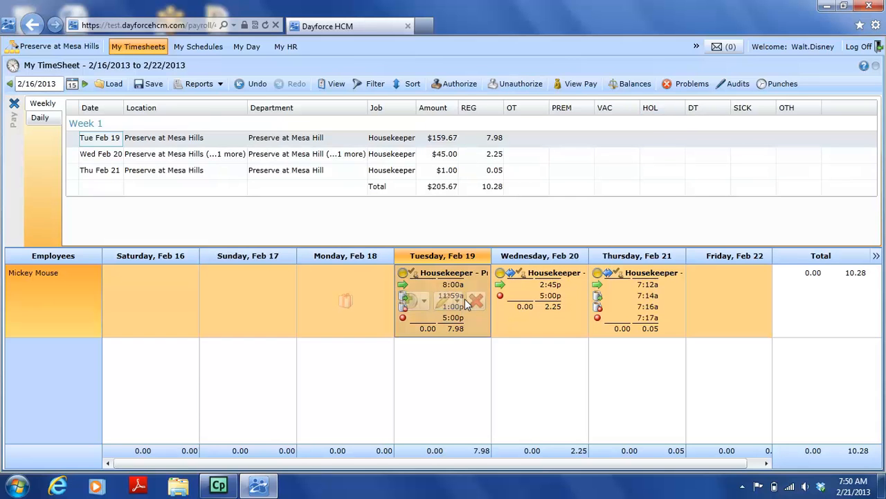
{"action": "left_click", "coordinate": [475, 280]}
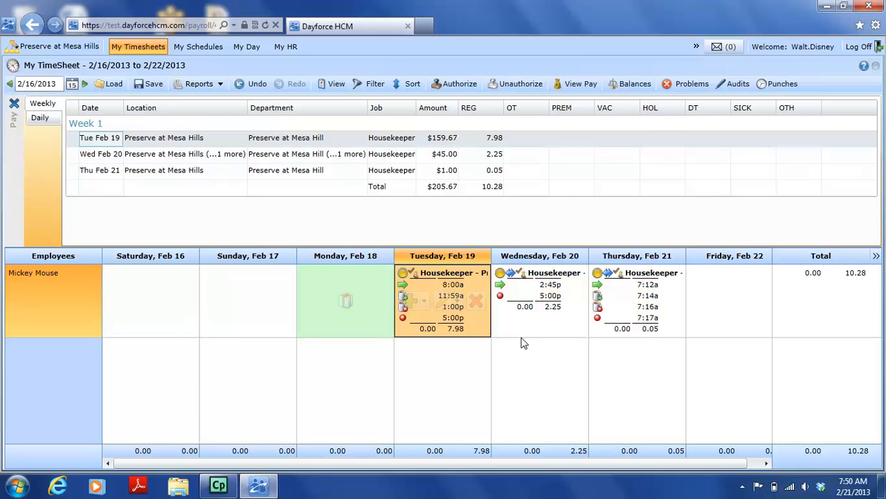
{"action": "left_click", "coordinate": [39, 119]}
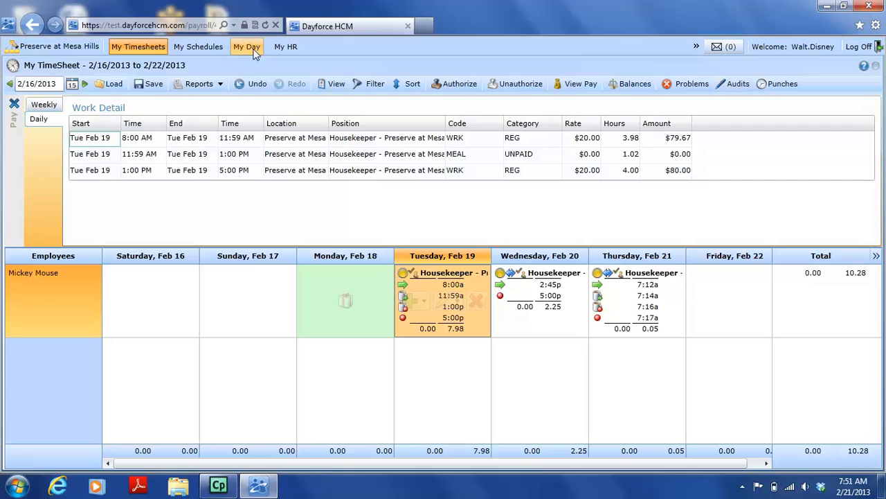
View the employee's schedule for 2/23/2013 to 3/1/2013, and open the time off requests in My Day
{"action": "left_click", "coordinate": [206, 43]}
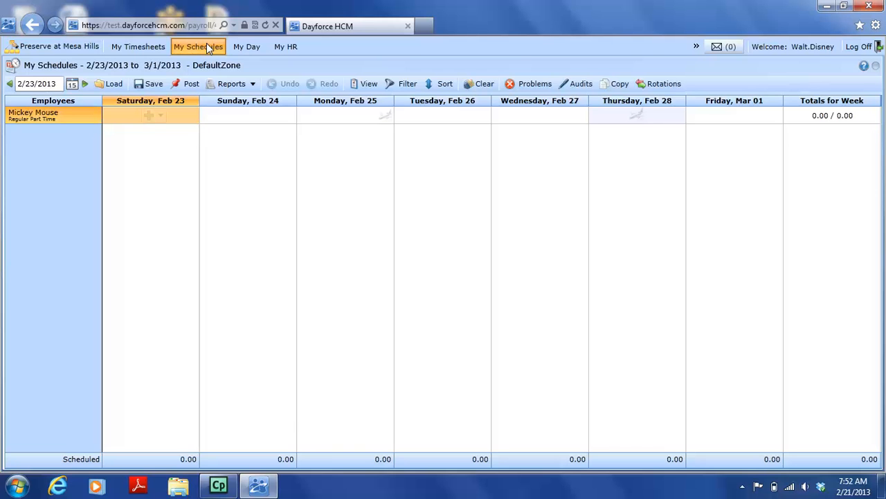
{"action": "left_click", "coordinate": [259, 45]}
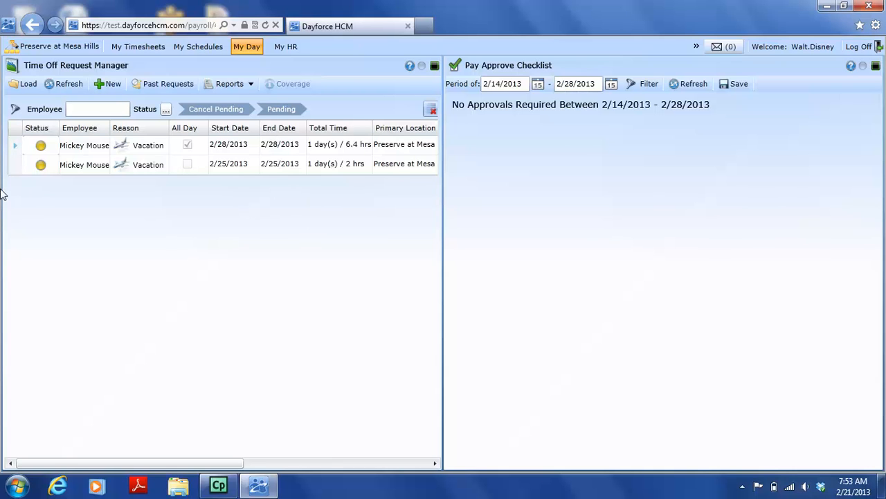
Approve the employee's all-day vacation request for 2/28/2013 with the manager comment "Have Fun!" and save it
{"action": "double_click", "coordinate": [19, 150]}
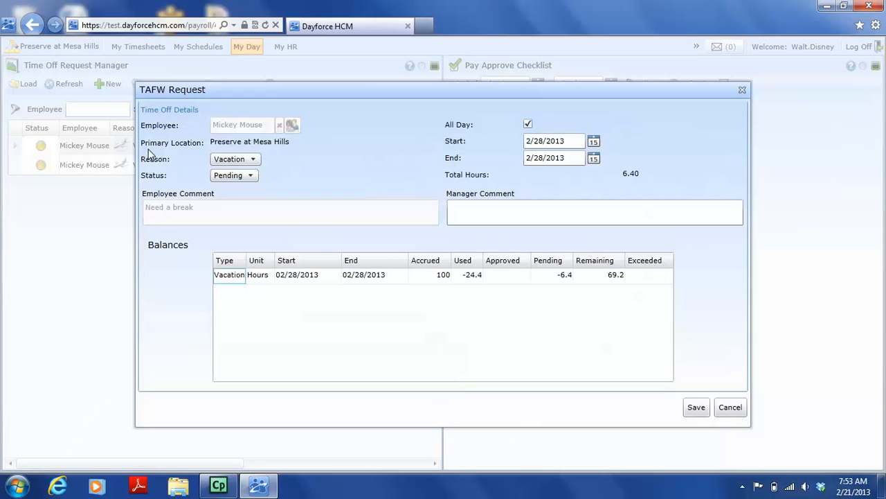
{"action": "left_click", "coordinate": [227, 177]}
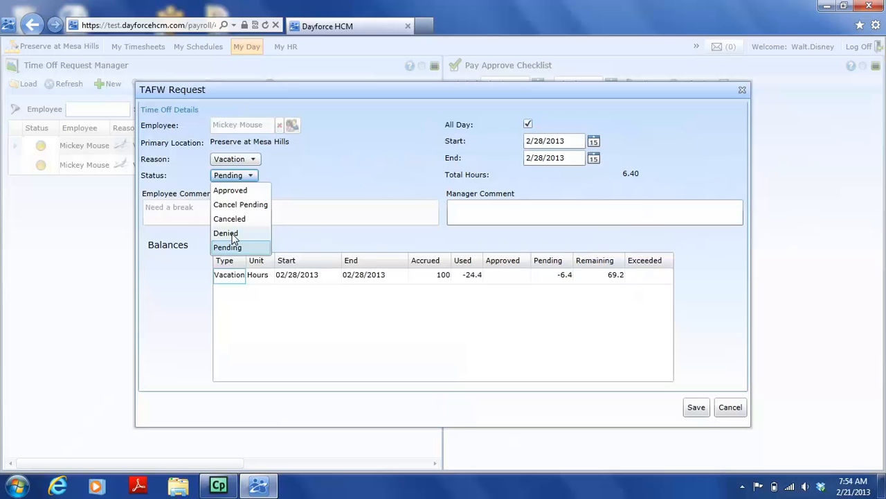
{"action": "left_click", "coordinate": [235, 191]}
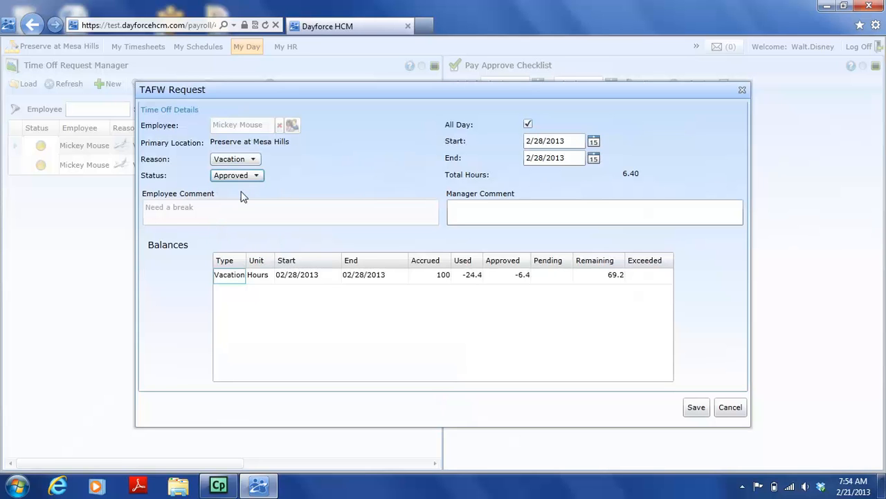
{"action": "left_click", "coordinate": [507, 206]}
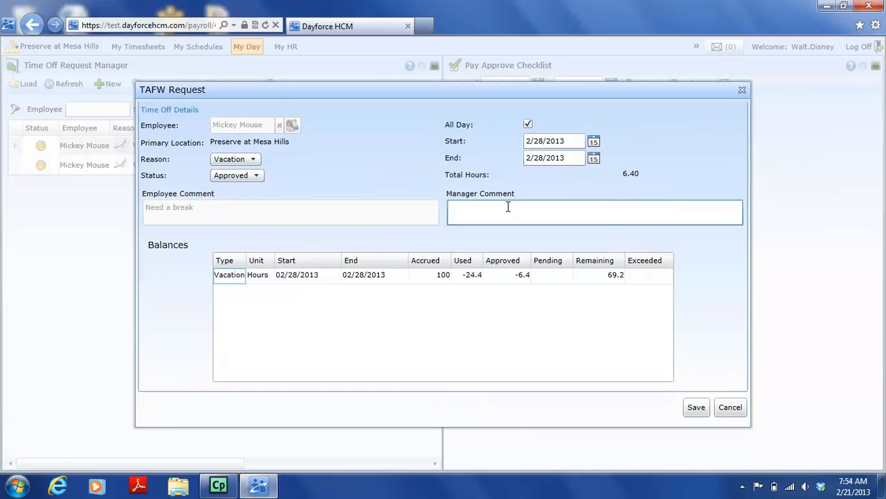
{"action": "type", "text": "Have Fun!"}
{"action": "left_click", "coordinate": [696, 407]}
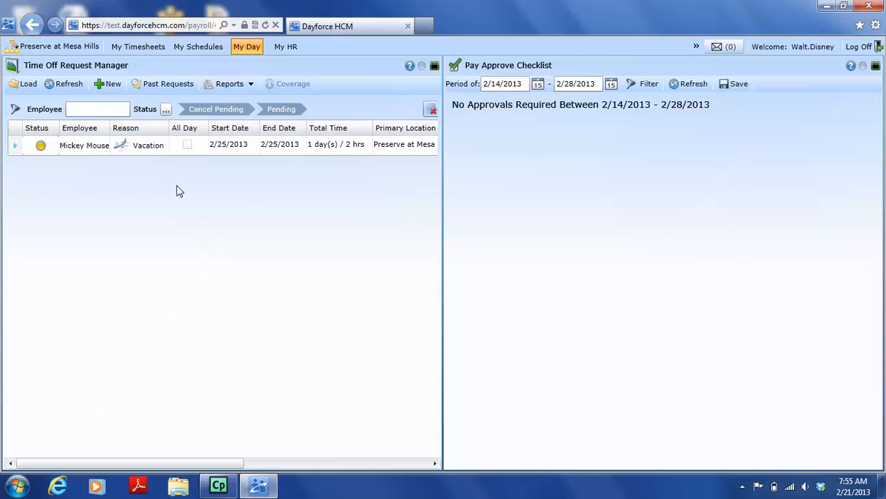
Include approved requests in the time off list to review them, and filter them out again
{"action": "left_click", "coordinate": [166, 110]}
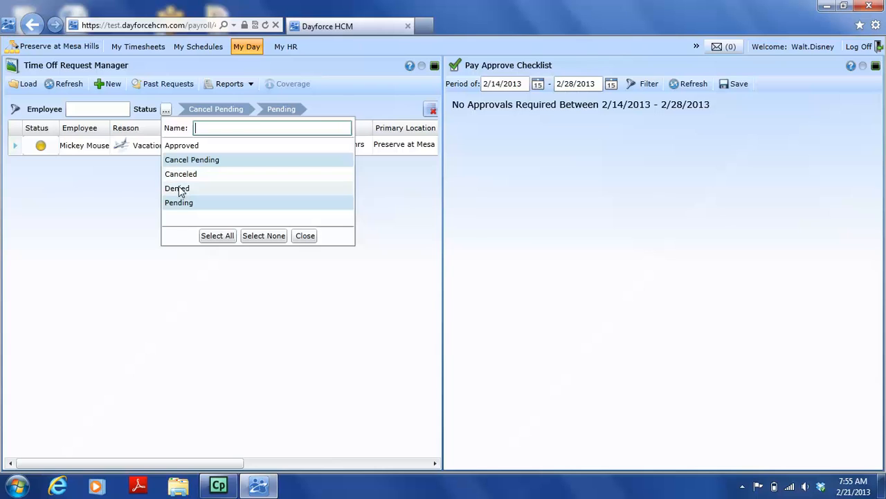
{"action": "left_click", "coordinate": [183, 148]}
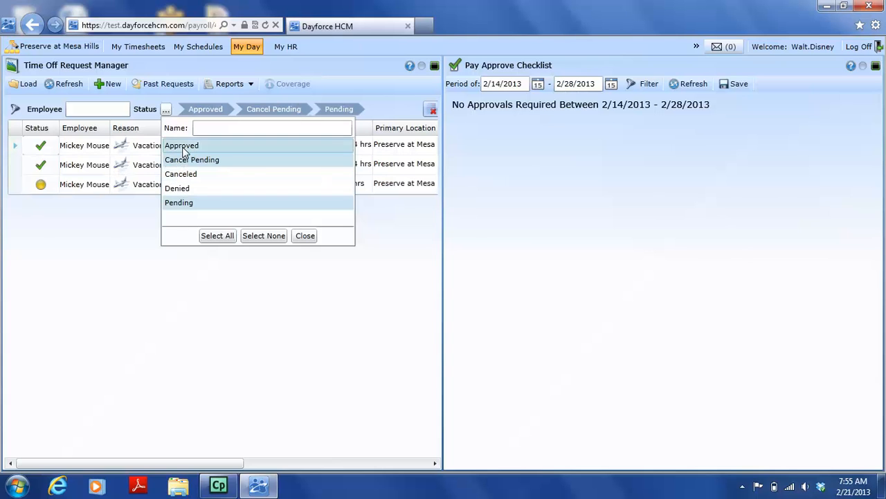
{"action": "left_click", "coordinate": [157, 282]}
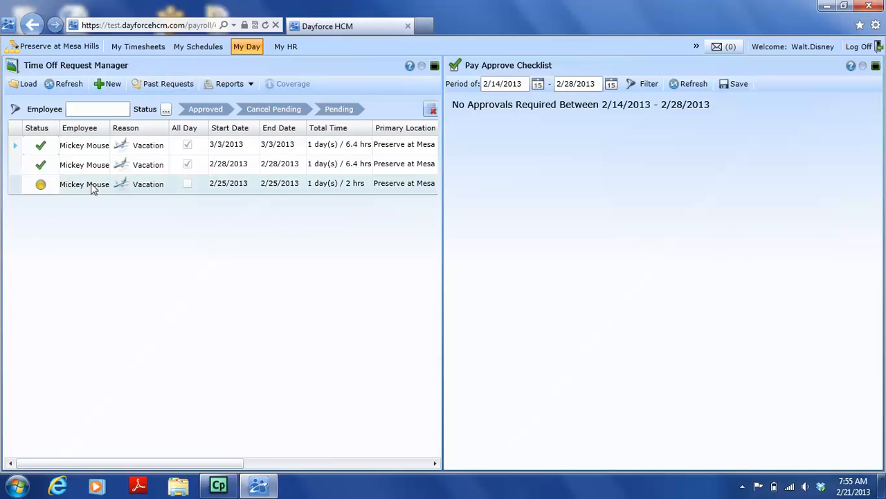
{"action": "left_click", "coordinate": [165, 111]}
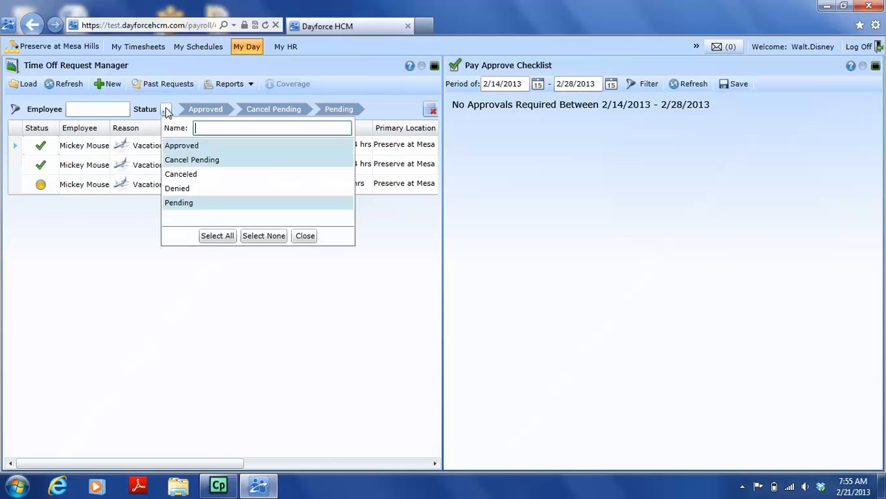
{"action": "left_click", "coordinate": [189, 152]}
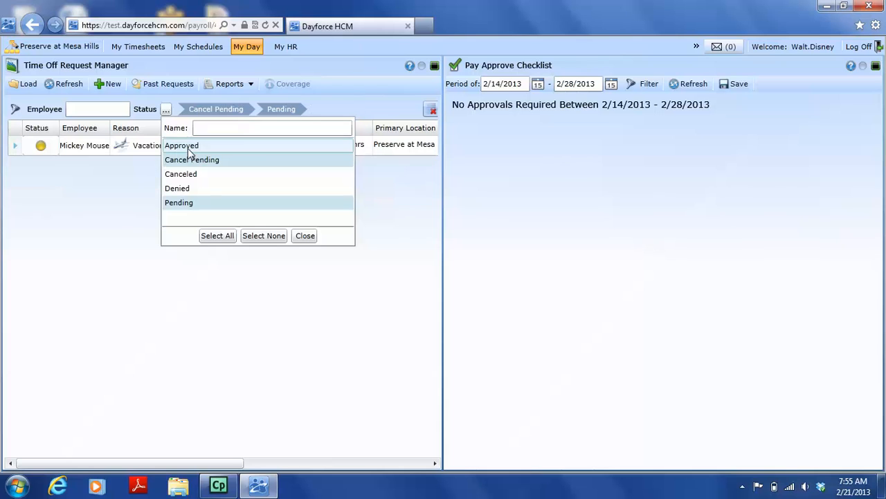
{"action": "left_click", "coordinate": [201, 302]}
{"action": "left_click", "coordinate": [101, 109]}
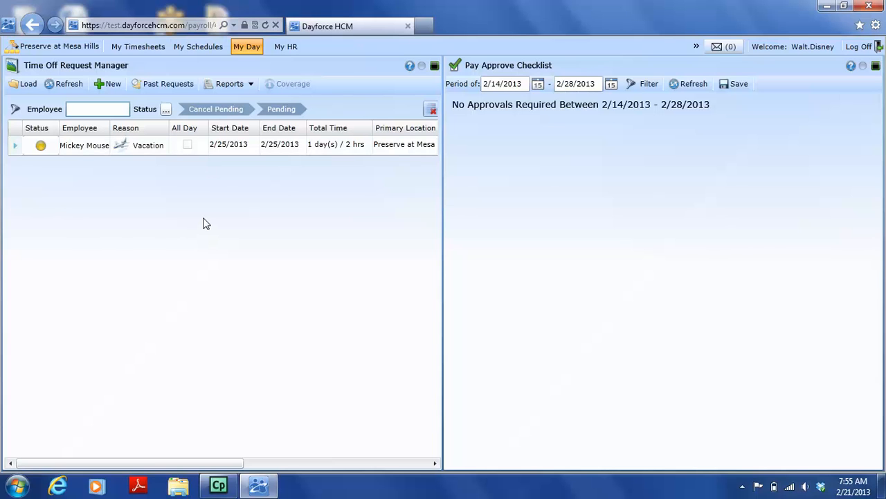
Deny the employee's partial-day vacation request for 2/25/2013 with the manager comment "Mandatory meeting" and save it
{"action": "double_click", "coordinate": [43, 152]}
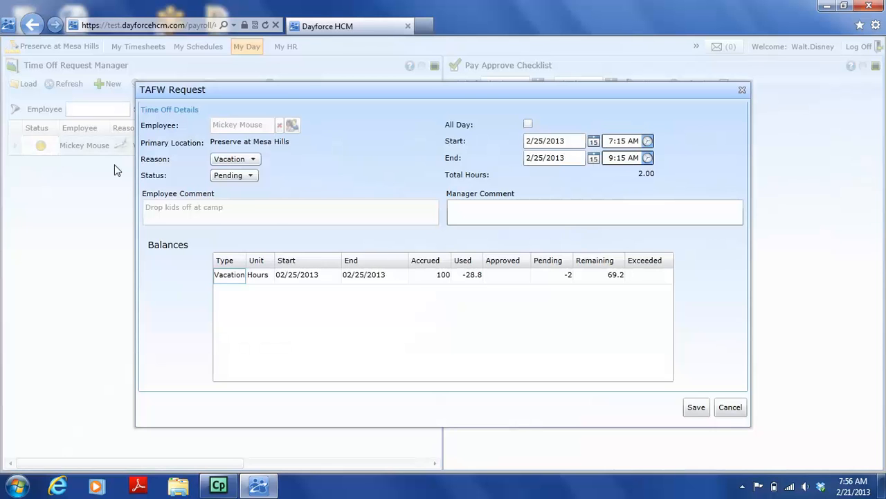
{"action": "left_click", "coordinate": [250, 176]}
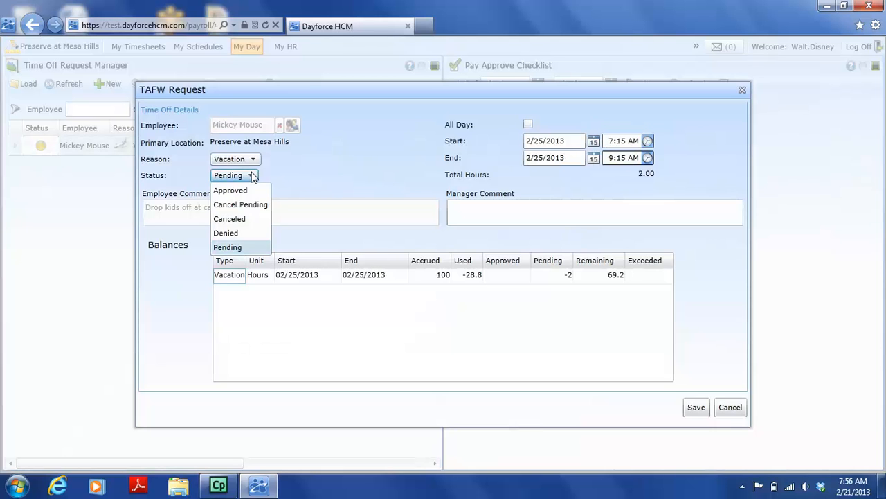
{"action": "left_click", "coordinate": [242, 234]}
{"action": "left_click", "coordinate": [550, 209]}
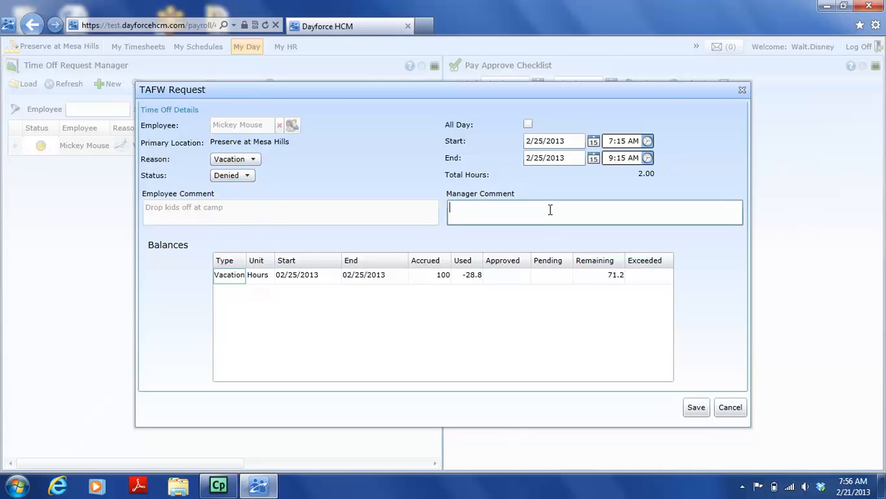
{"action": "type", "text": "Mand"}
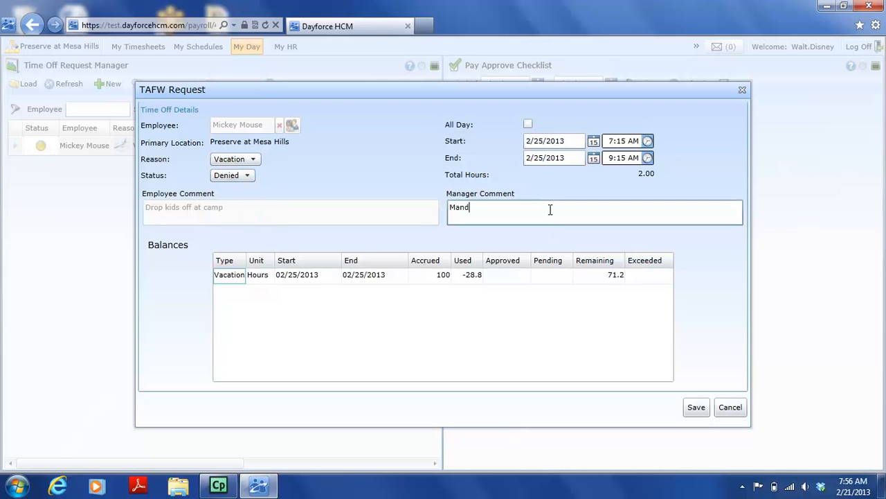
{"action": "type", "text": "atory meeting"}
{"action": "left_click", "coordinate": [696, 407]}
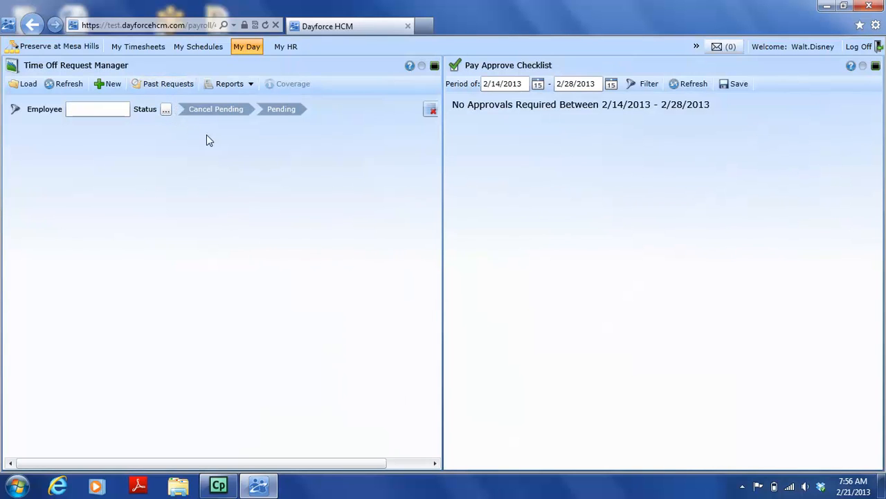
Set the time off request filter to show requests of all statuses
{"action": "left_click", "coordinate": [167, 111]}
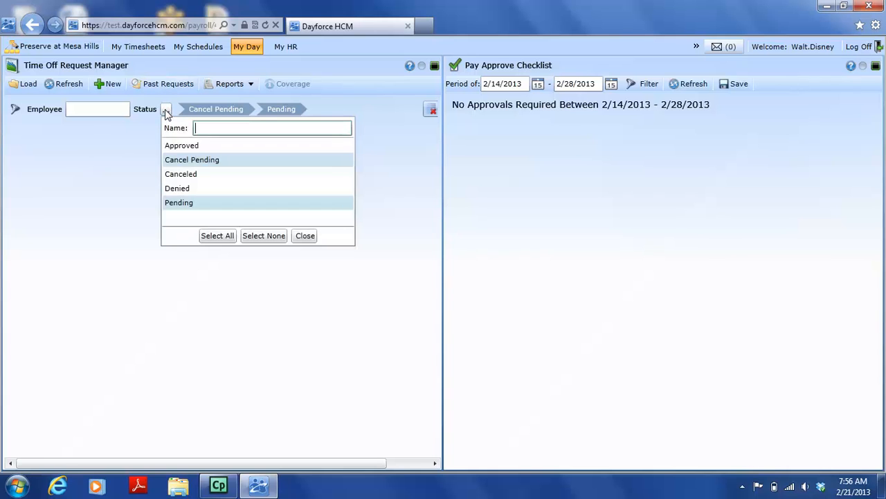
{"action": "left_click", "coordinate": [216, 236]}
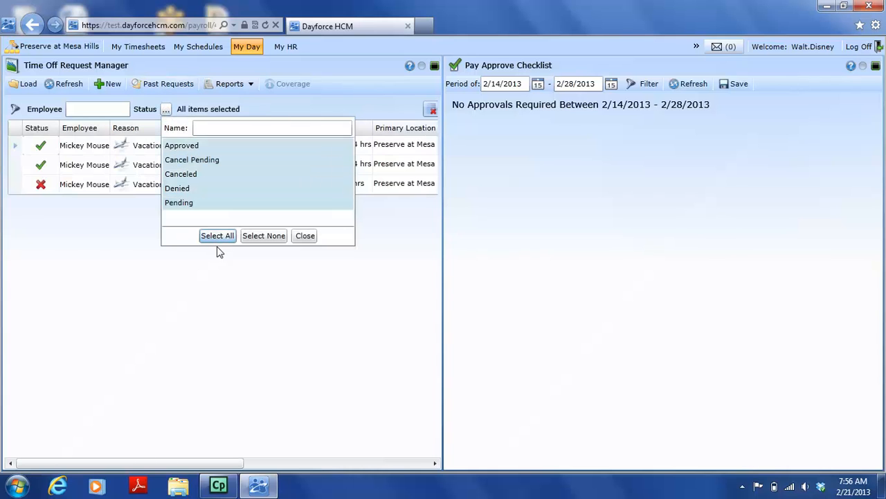
{"action": "left_click", "coordinate": [213, 280]}
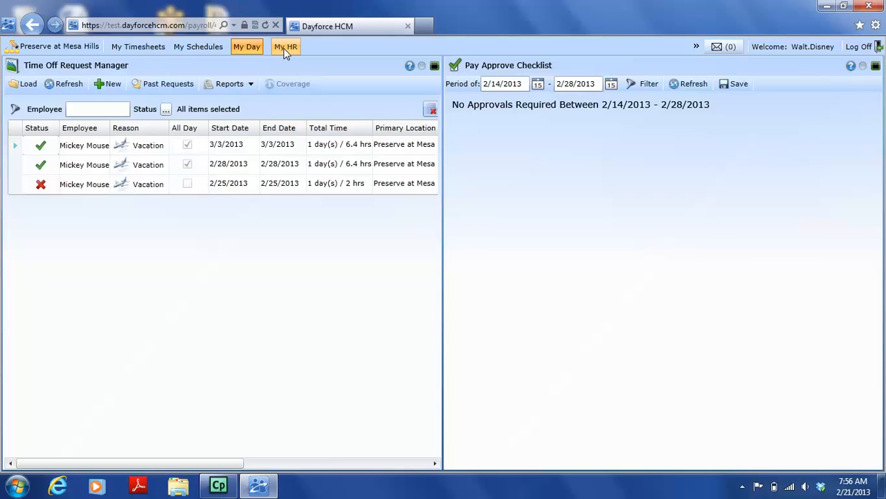
Enlarge the Pay Approve Checklist and the Time Off Request Manager in turn to view their full contents
{"action": "left_click", "coordinate": [876, 67]}
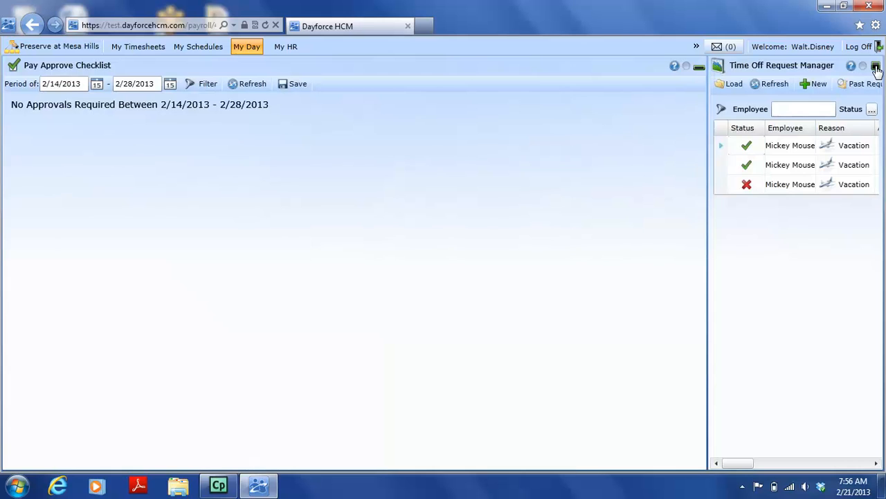
{"action": "left_click", "coordinate": [876, 67]}
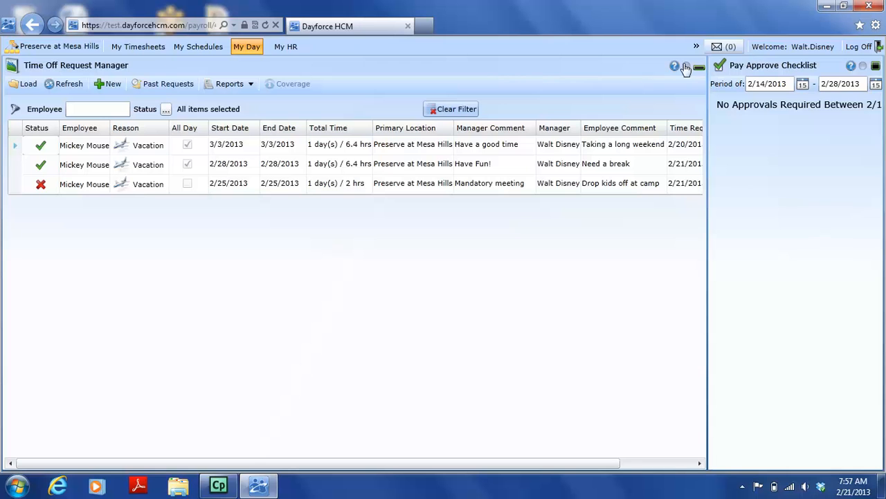
{"action": "left_click", "coordinate": [877, 67]}
{"action": "left_click", "coordinate": [876, 67]}
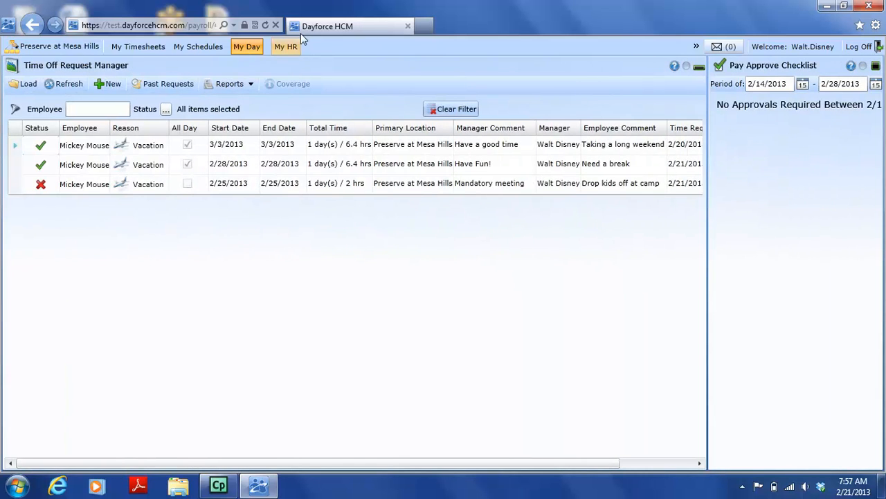
Open the employee's record in My HR
{"action": "left_click", "coordinate": [296, 51]}
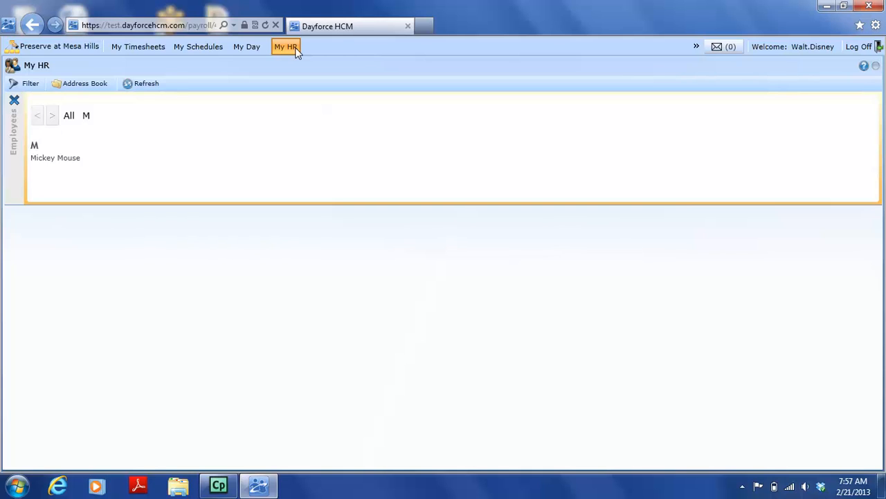
{"action": "left_click", "coordinate": [43, 164]}
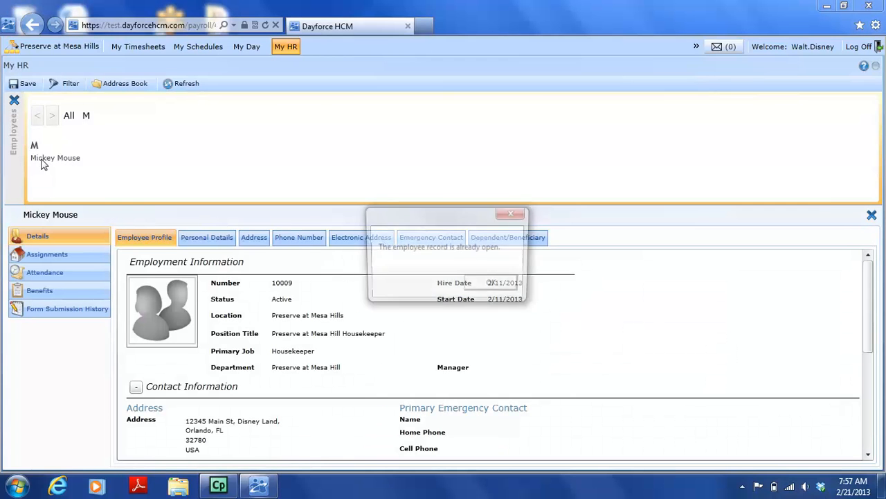
Dismiss the notice and examine the employee's personal details, work assignments and badge record
{"action": "left_click", "coordinate": [493, 284]}
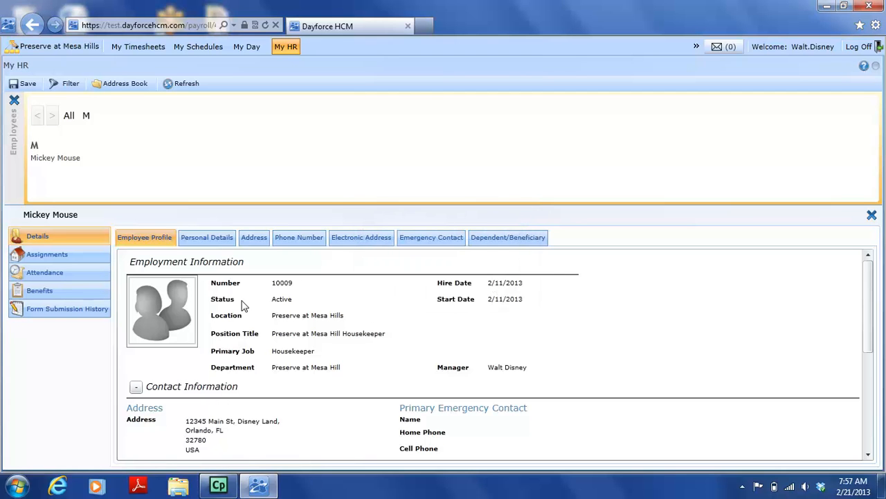
{"action": "left_click", "coordinate": [192, 239]}
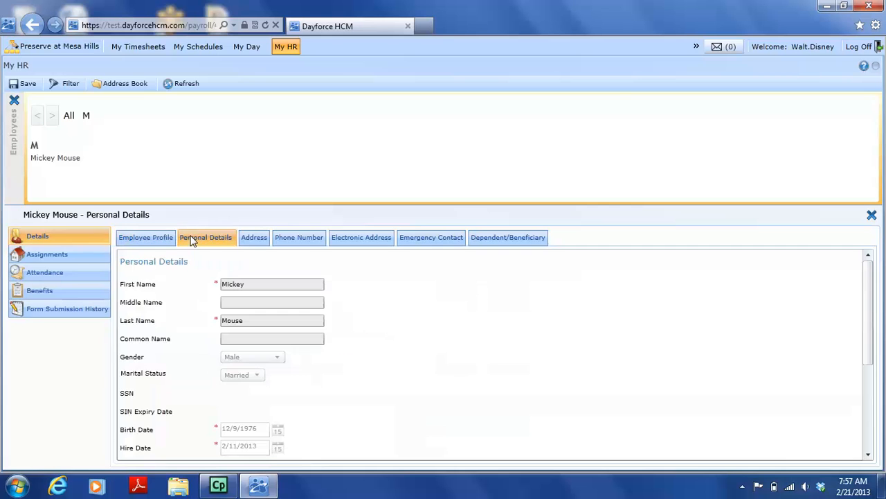
{"action": "left_click", "coordinate": [263, 237]}
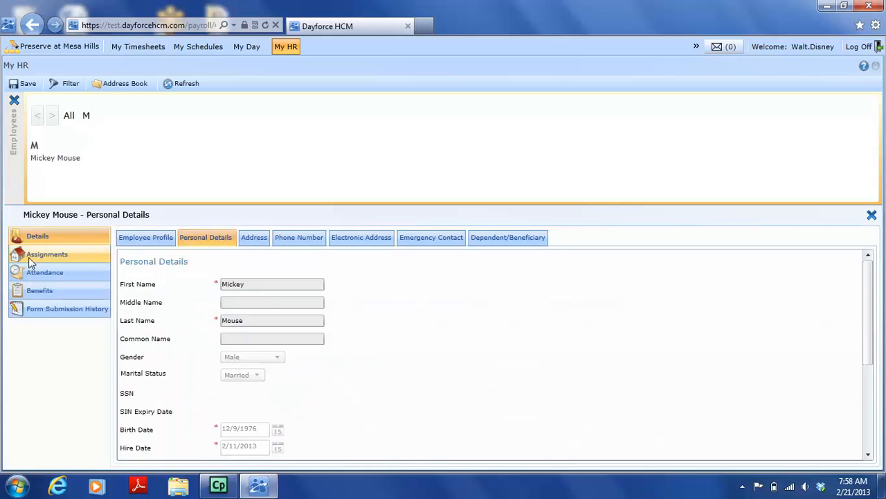
{"action": "left_click", "coordinate": [29, 257]}
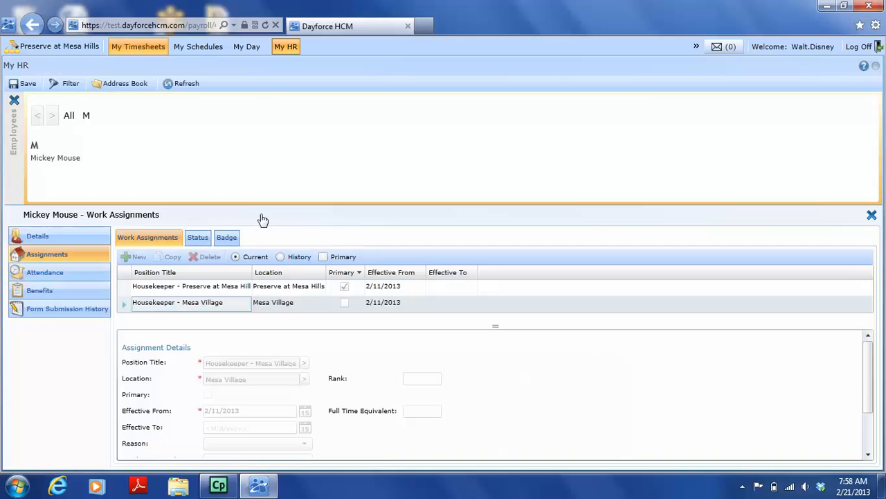
{"action": "left_click", "coordinate": [229, 238]}
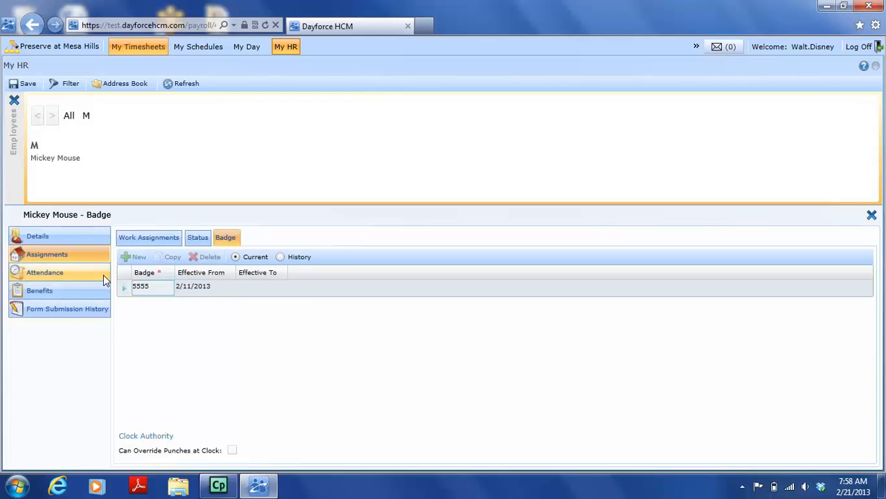
Examine the employee's attendance calendar, eligible benefit balances and form submission history, and return to the personal details
{"action": "left_click", "coordinate": [53, 275]}
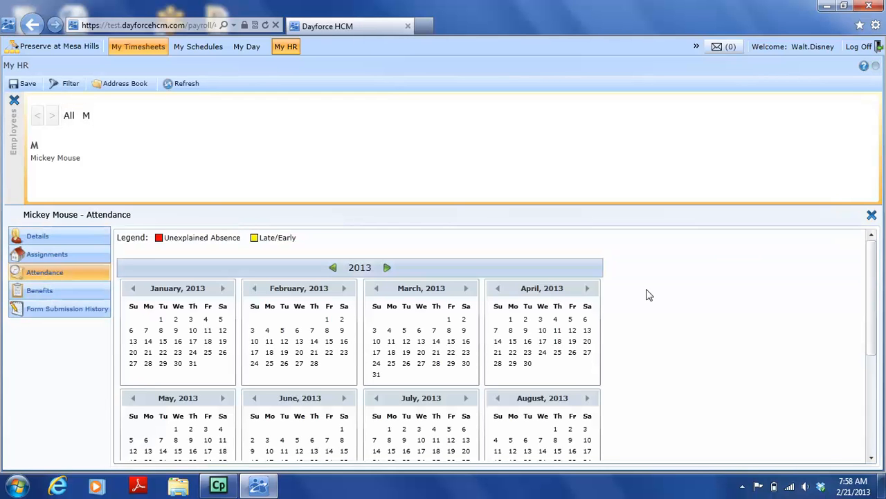
{"action": "mouse_move", "coordinate": [875, 276]}
{"action": "left_mouse_down"}
{"action": "mouse_move", "coordinate": [877, 356]}
{"action": "mouse_move", "coordinate": [875, 273]}
{"action": "left_mouse_up"}
{"action": "left_click", "coordinate": [24, 293]}
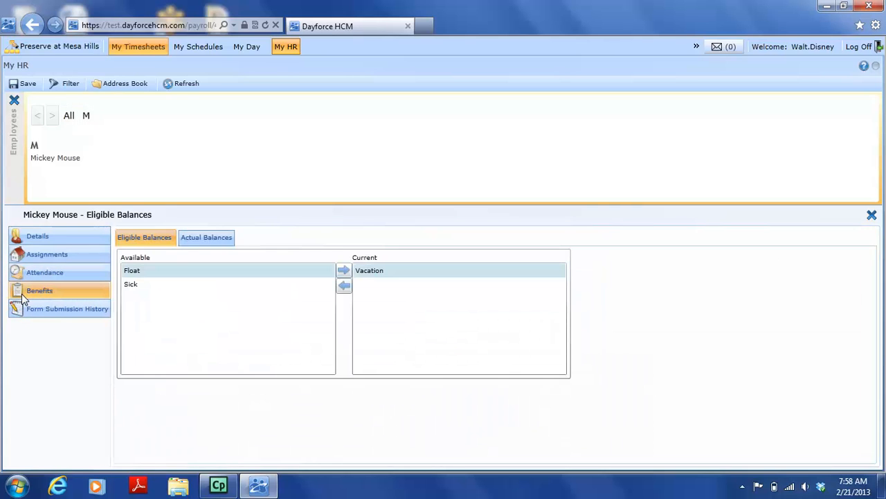
{"action": "left_click", "coordinate": [40, 313]}
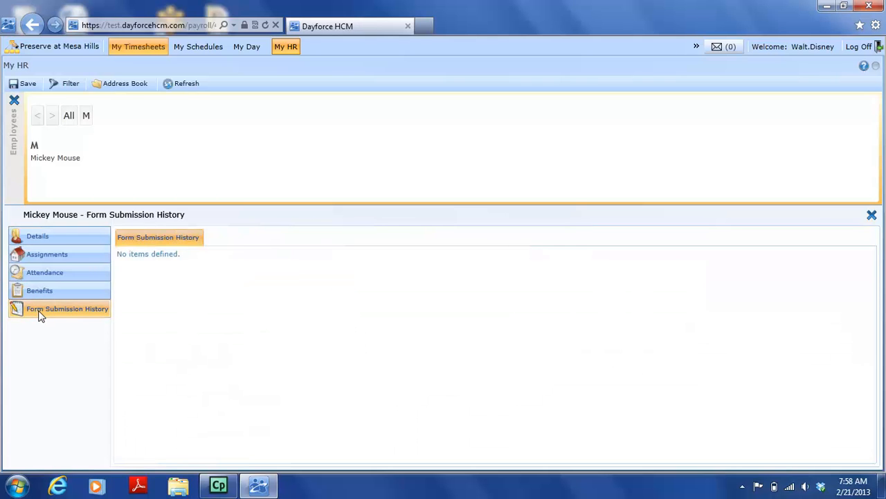
{"action": "left_click", "coordinate": [37, 236]}
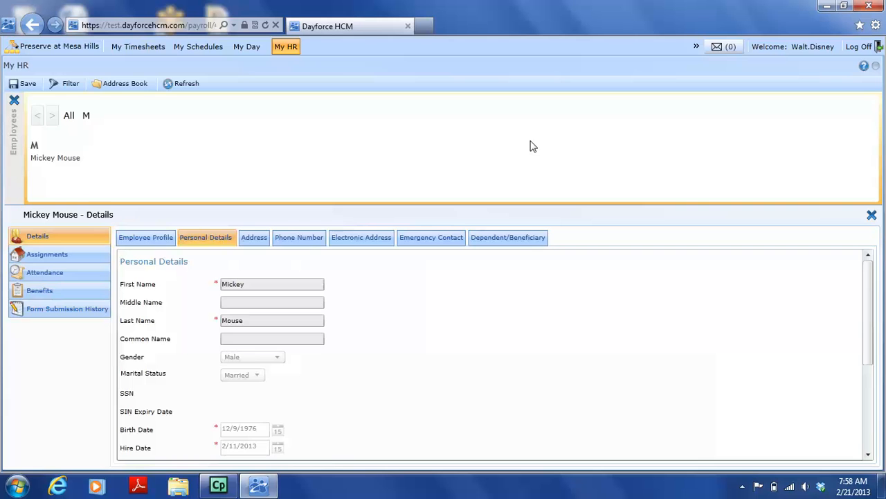
Revisit the time off requests, schedule and timesheet pages, ending on the employee's timesheet for 2/16/2013 to 2/22/2013
{"action": "left_click", "coordinate": [247, 47]}
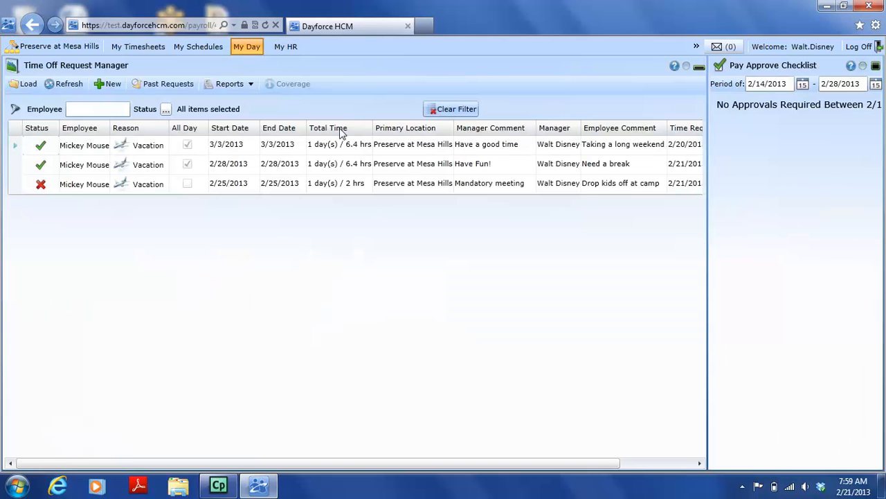
{"action": "left_click", "coordinate": [205, 49]}
{"action": "left_click", "coordinate": [135, 47]}
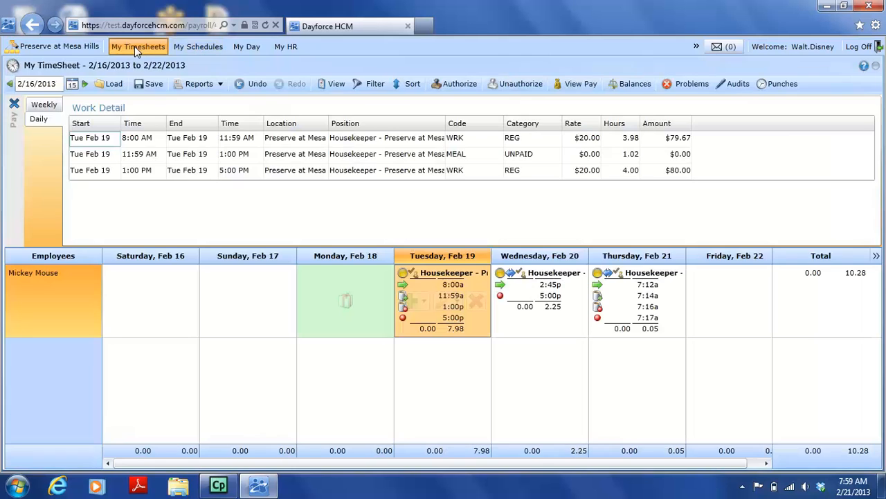
{"action": "left_click", "coordinate": [241, 44]}
{"action": "left_click", "coordinate": [185, 45]}
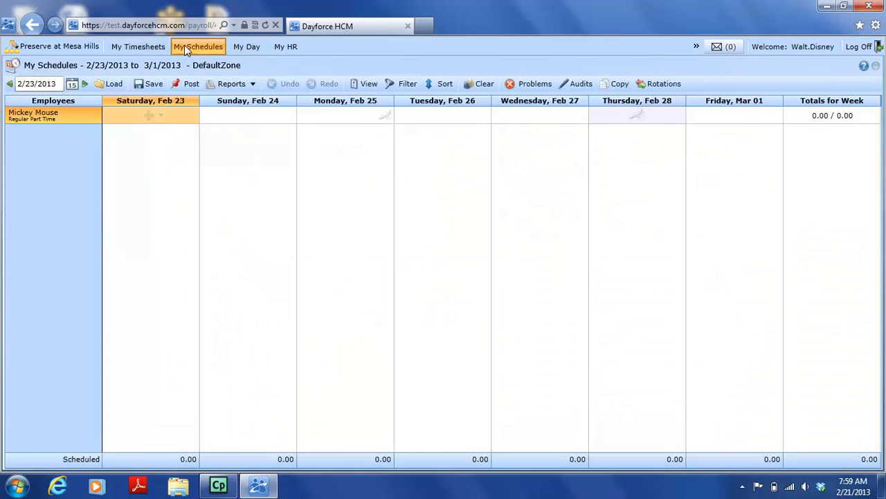
{"action": "left_click", "coordinate": [153, 47]}
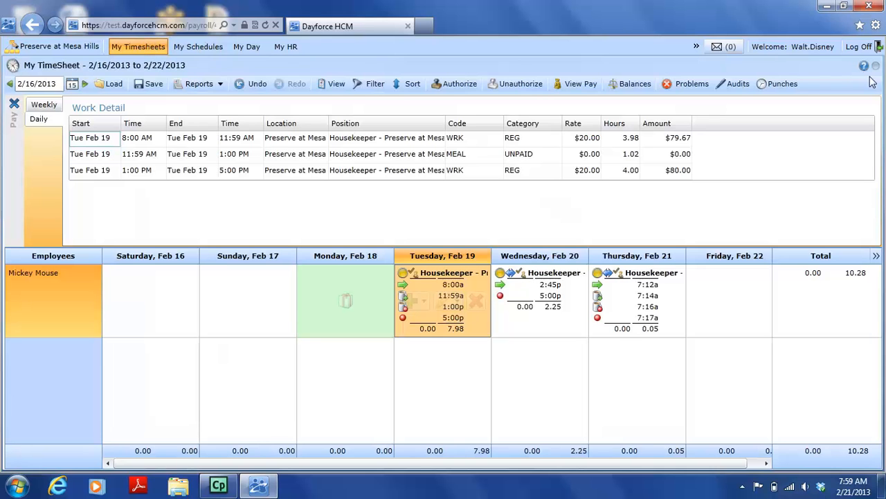
Save the pending changes in the timesheet for 2/16/2013 to 2/22/2013 and log off
{"action": "left_click", "coordinate": [854, 51]}
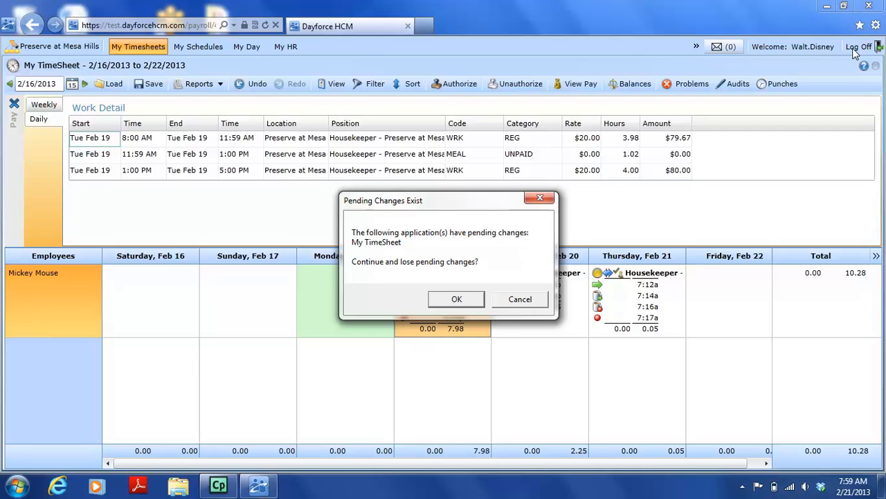
{"action": "left_click", "coordinate": [521, 299]}
{"action": "left_click", "coordinate": [138, 84]}
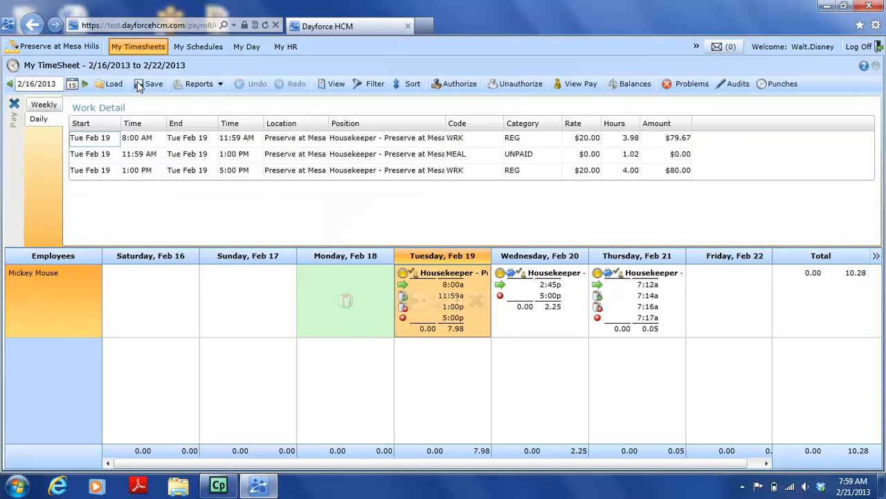
{"action": "left_click", "coordinate": [854, 49]}
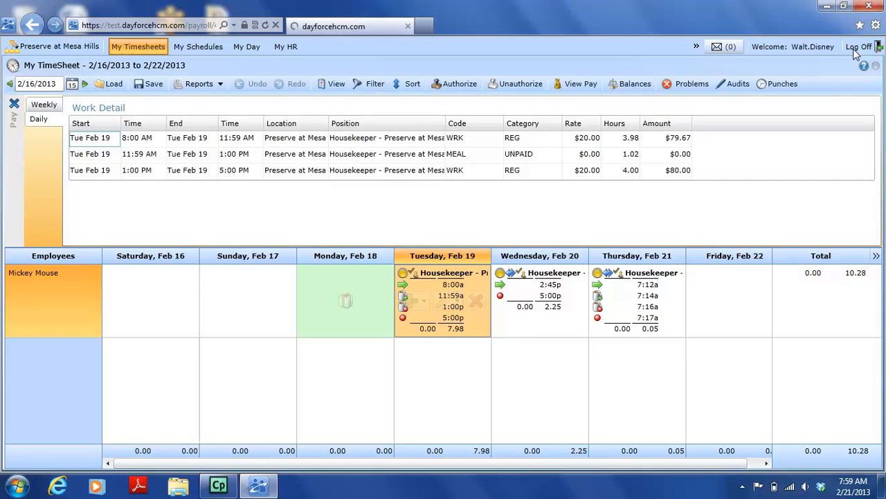